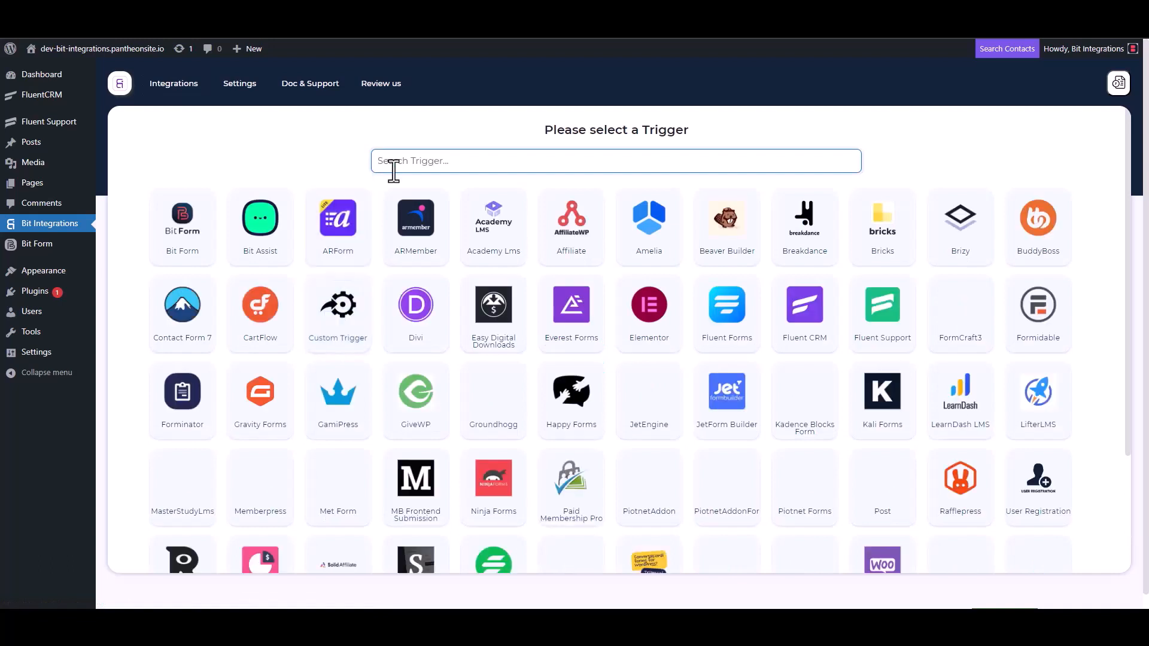
Select Fluent Support as the trigger, copy its webhook URL and start fetching test data
click(885, 326)
click(816, 289)
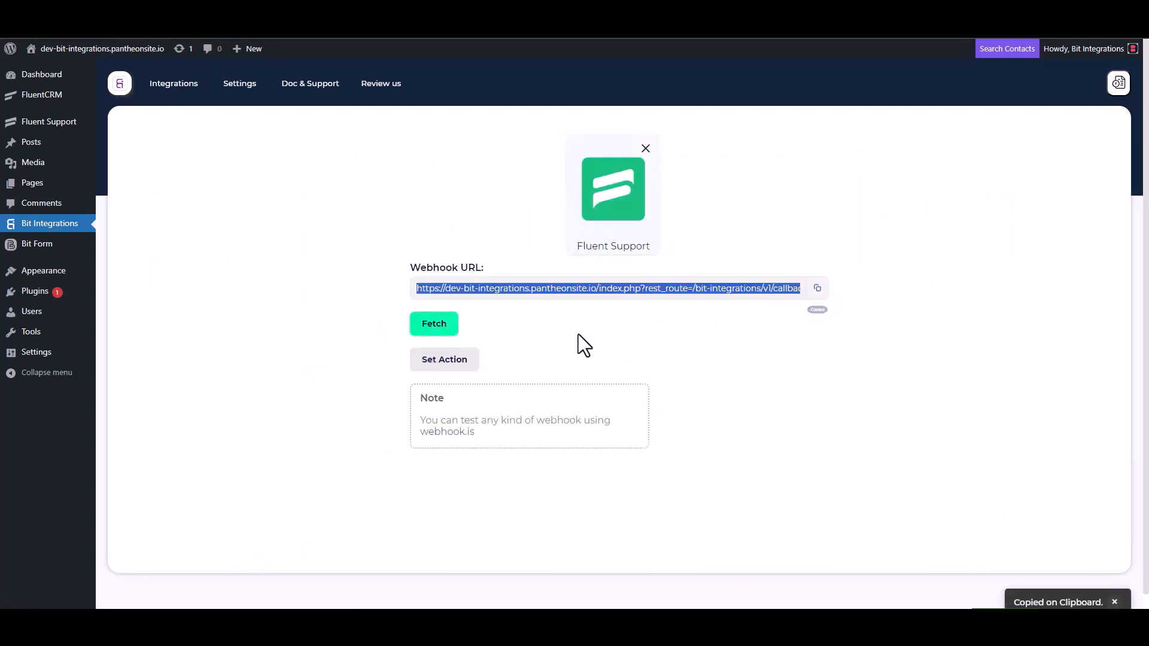
click(435, 328)
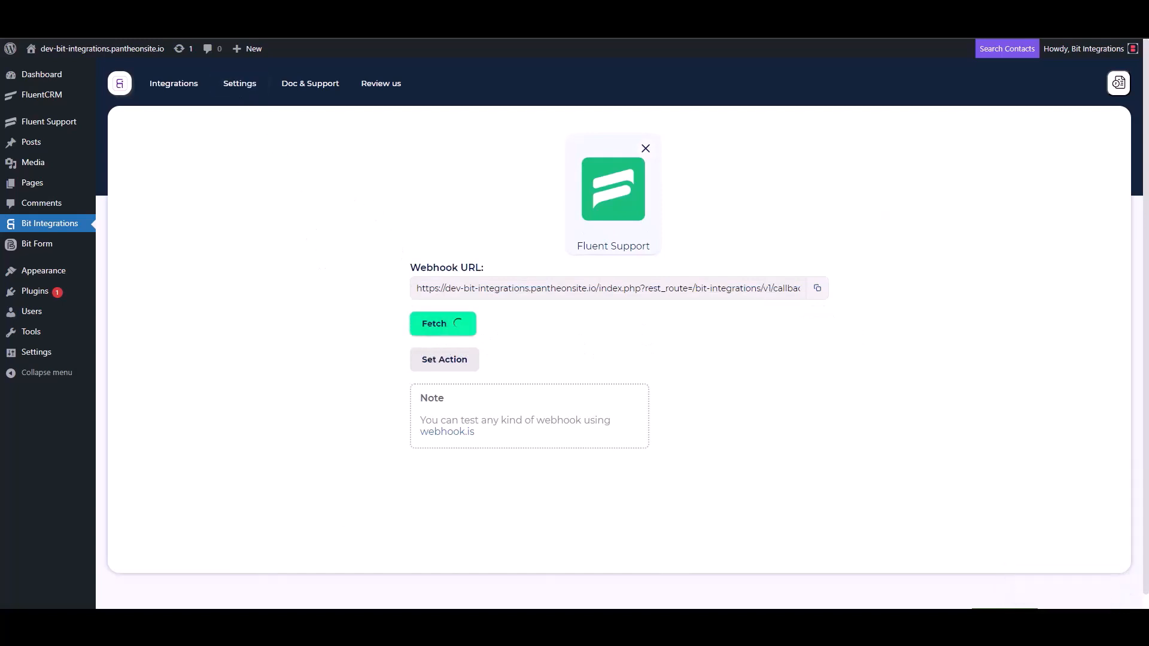
click(219, 6)
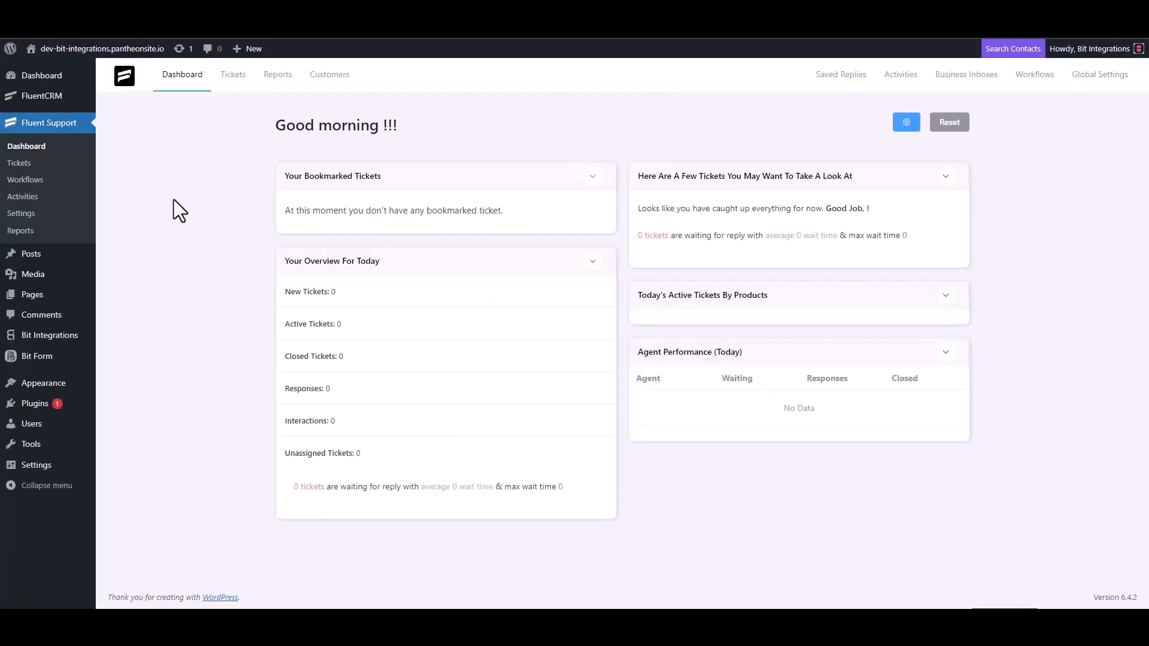
Create a new automatic Fluent Support workflow named 'Bit Integrations' and open its editor
click(37, 179)
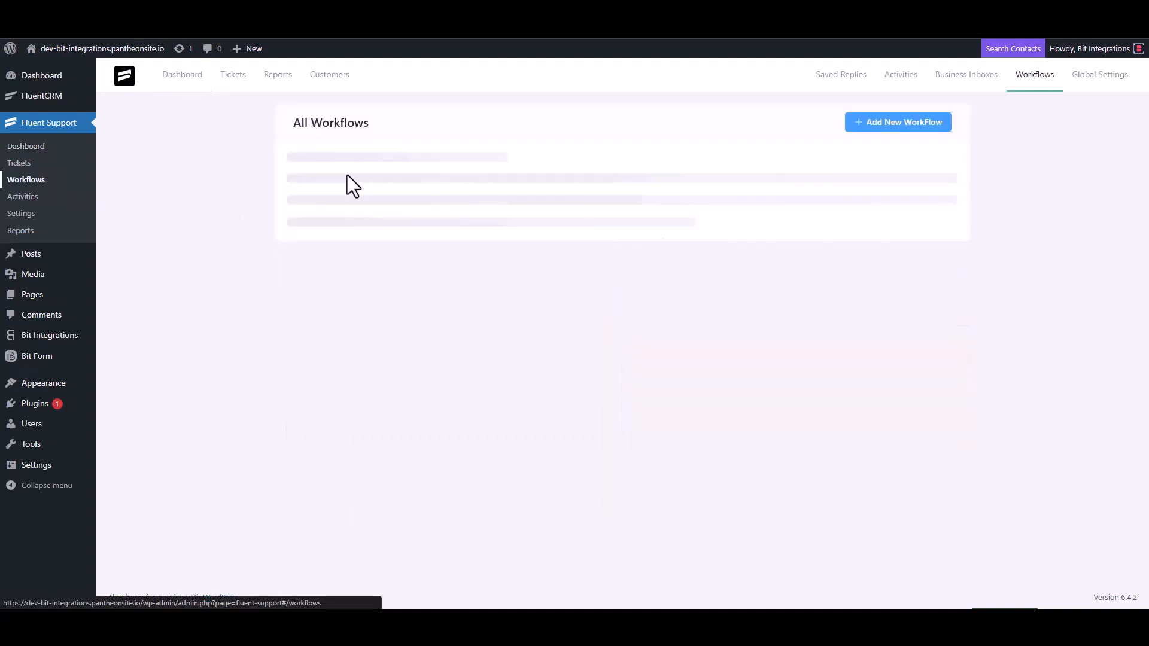
click(879, 125)
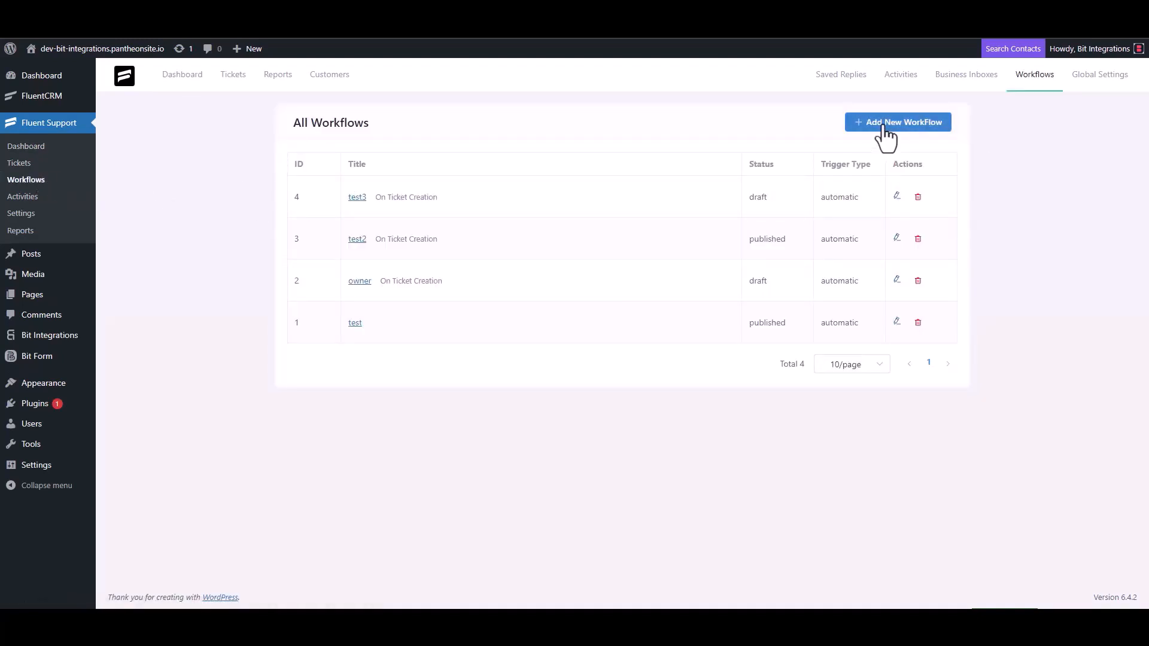
click(348, 143)
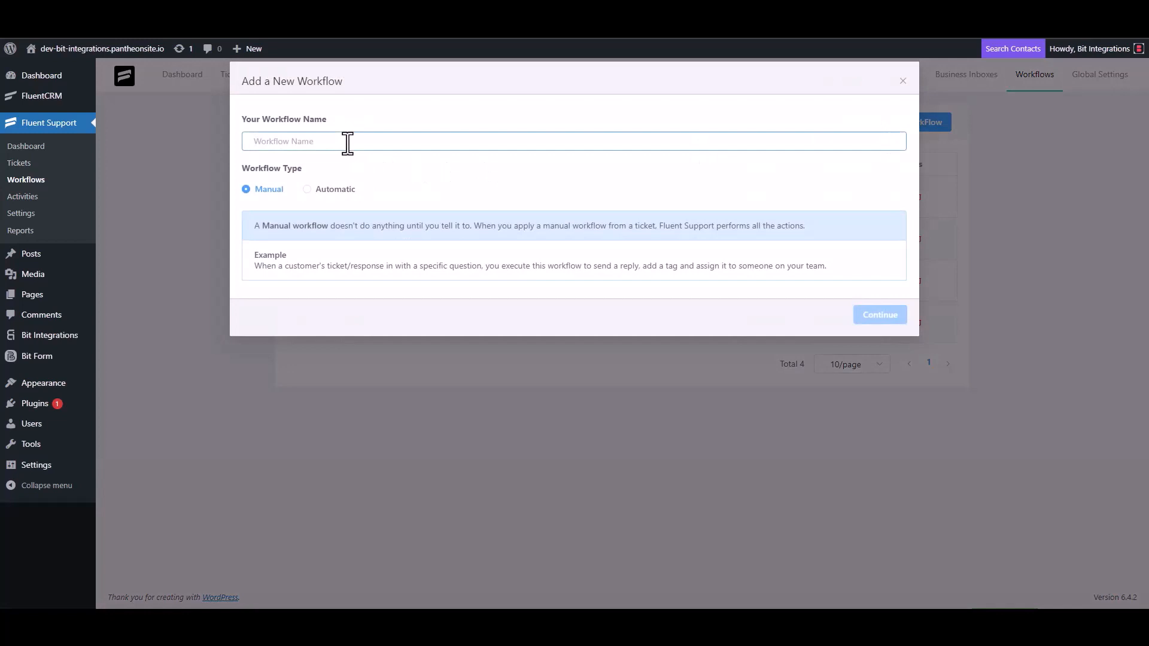
text(Bit)
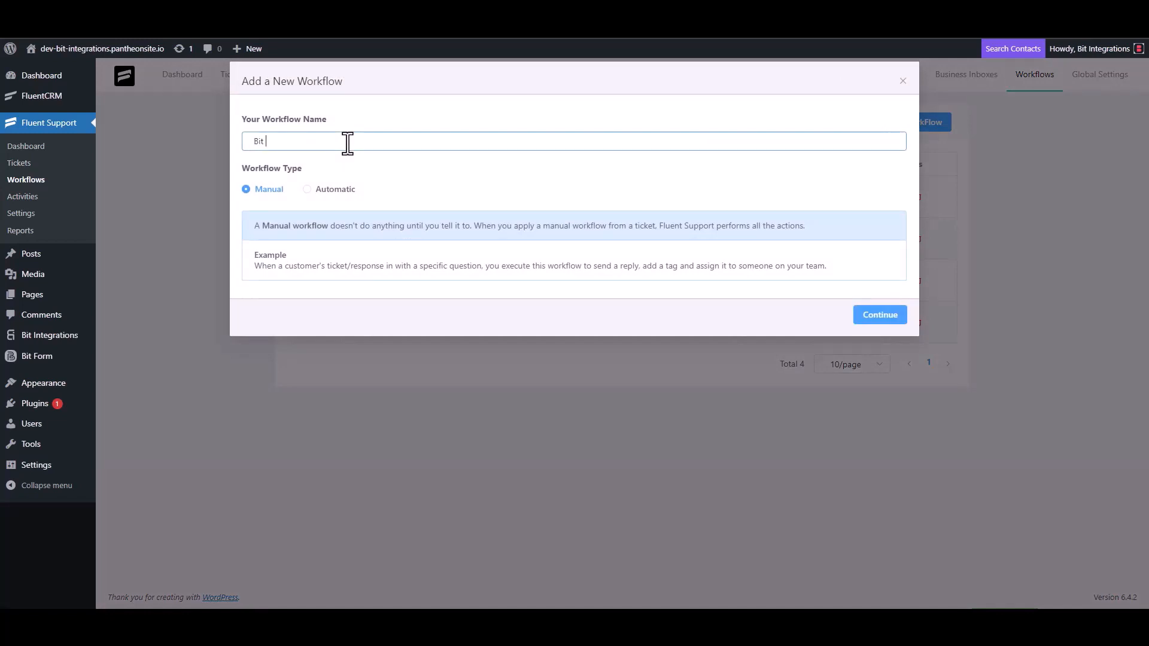
text( Integrations)
click(323, 190)
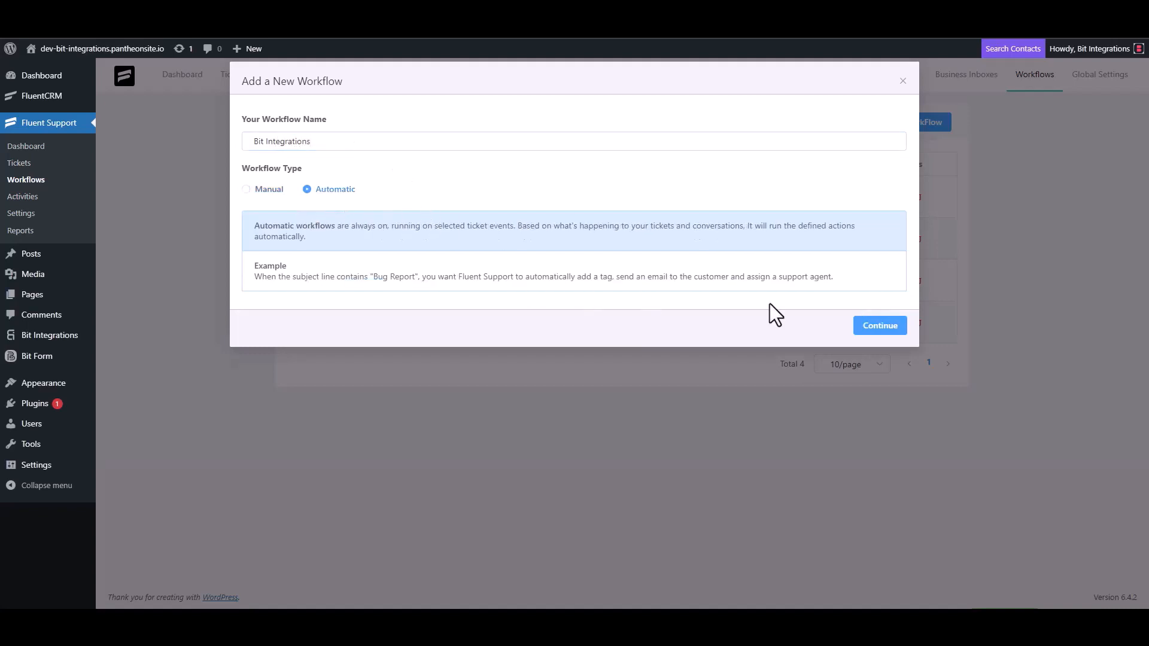
click(878, 327)
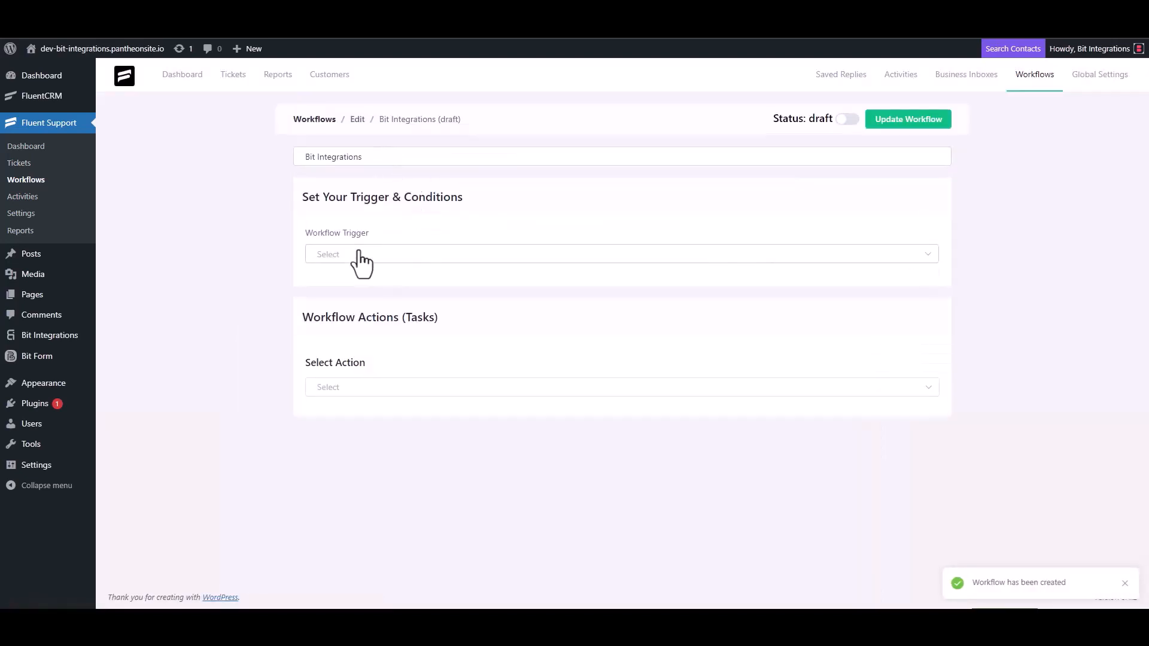
Set the workflow trigger to On Ticket Creation and add a Trigger Outgoing Webhook action
click(358, 255)
click(357, 292)
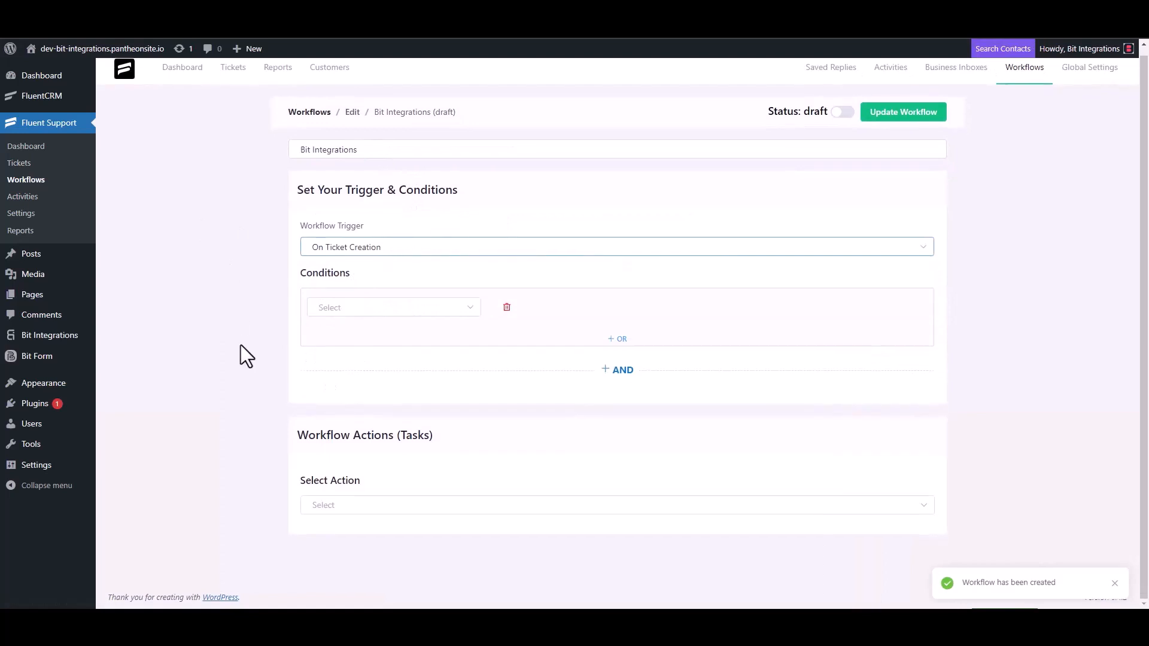
click(334, 504)
scroll(353, 413, down, 3)
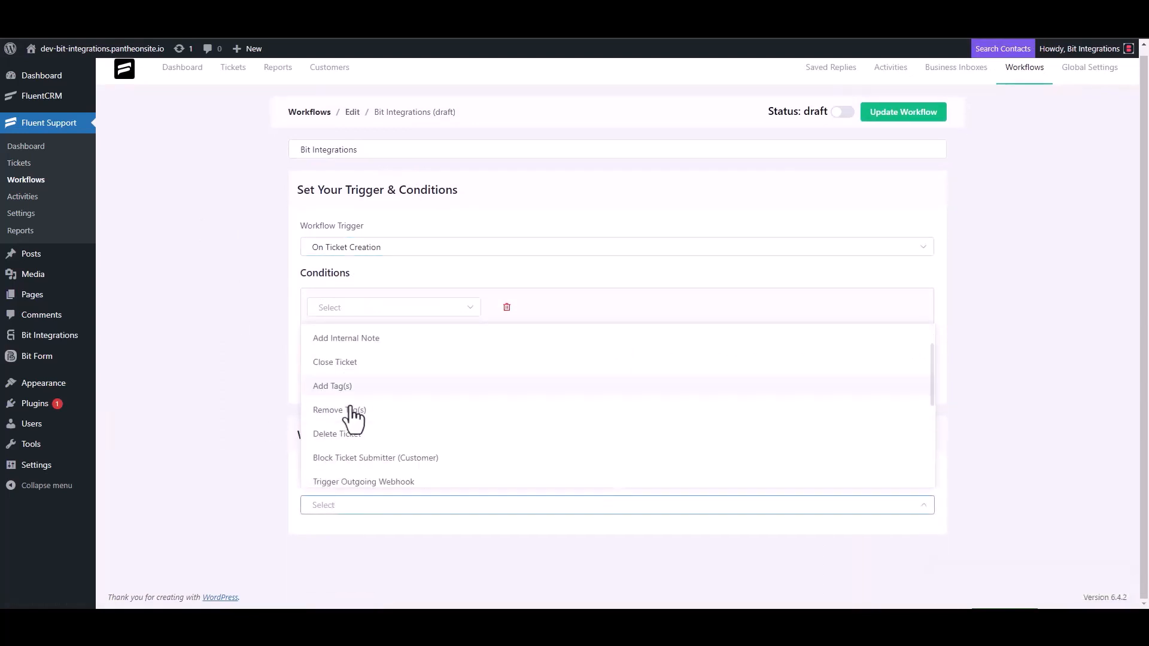
click(392, 341)
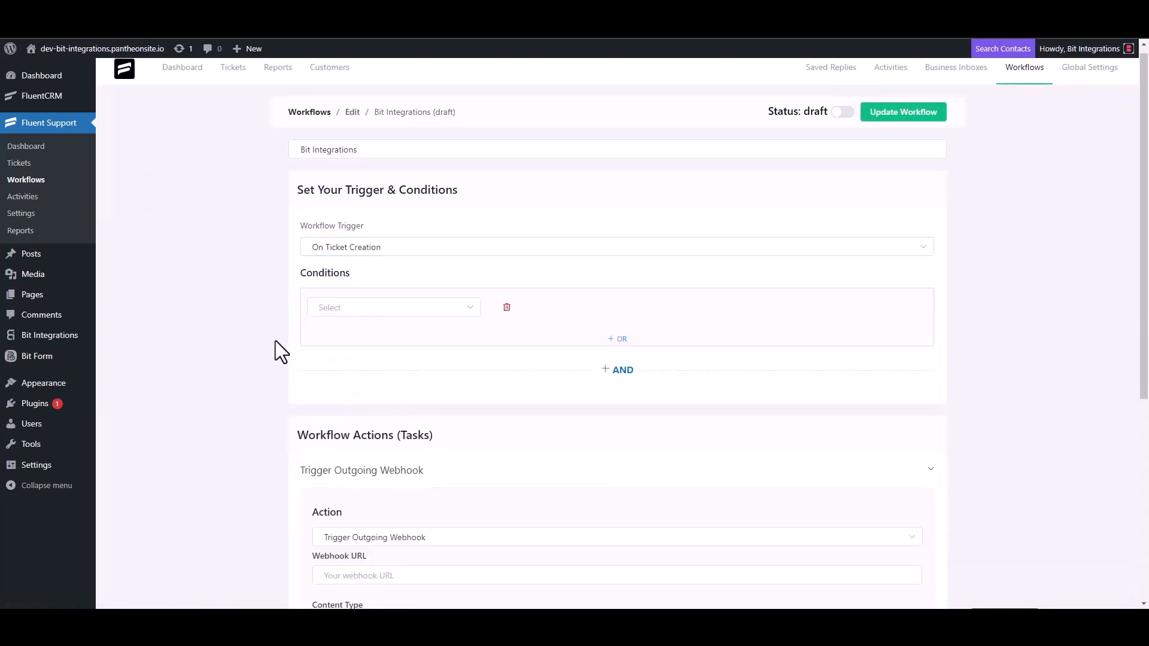
Paste the Bit Integrations webhook URL, title the action 'Bit Integrations', save, and publish the workflow
scroll(277, 344, down, 4)
click(389, 339)
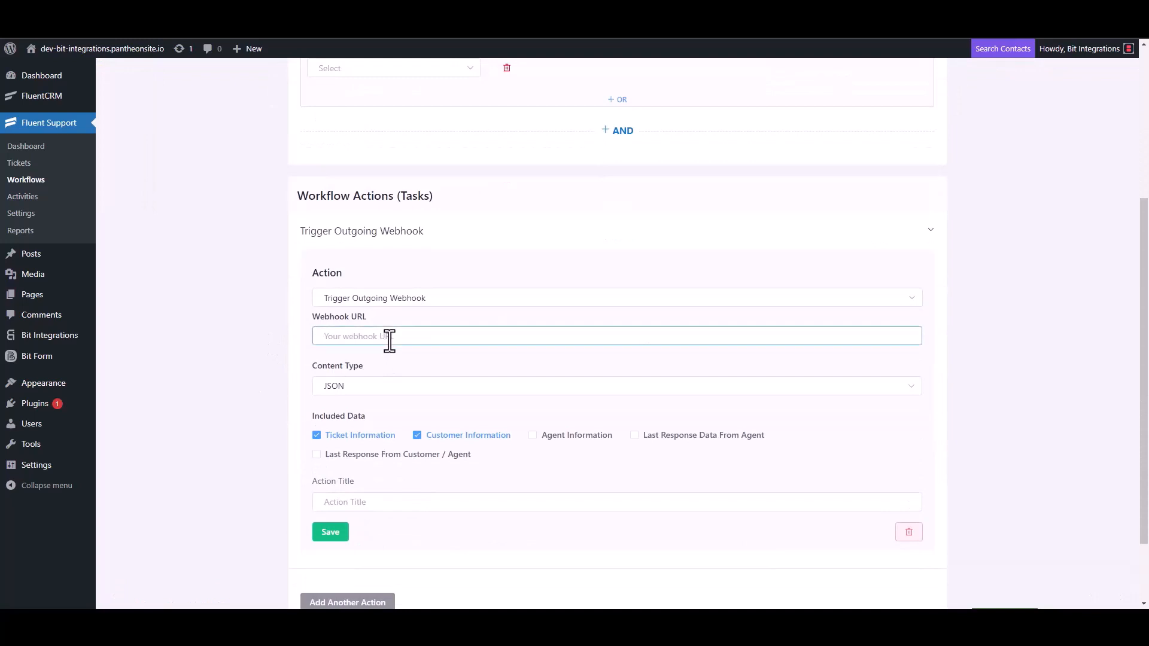
key(ctrl+v)
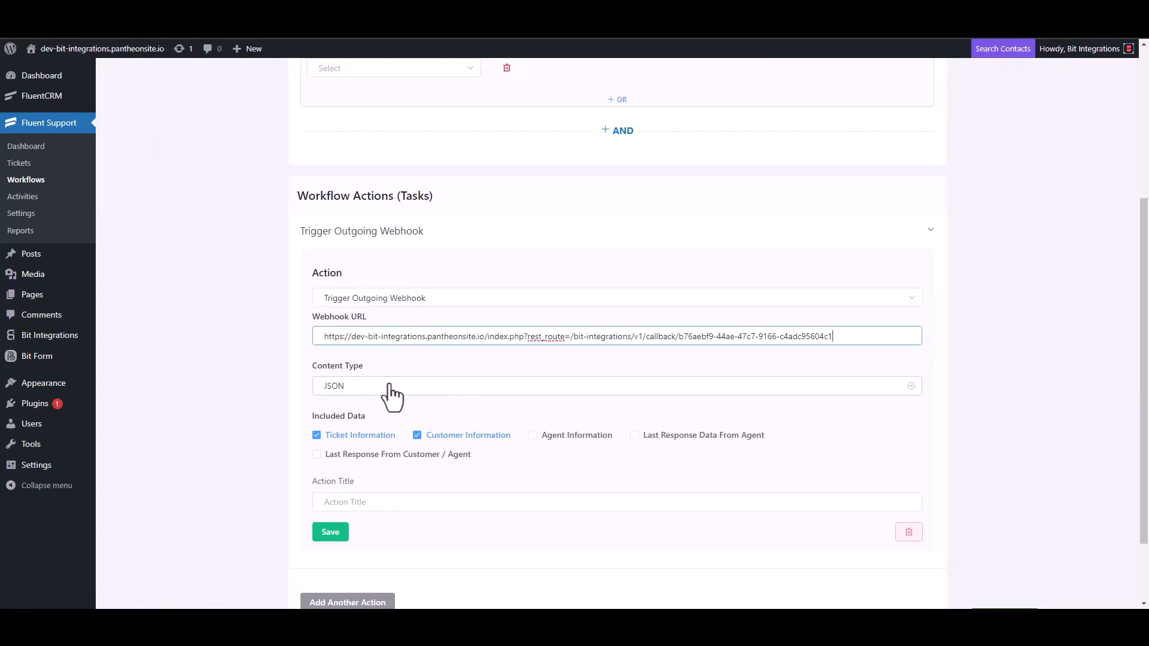
scroll(392, 401, down, 2)
click(360, 416)
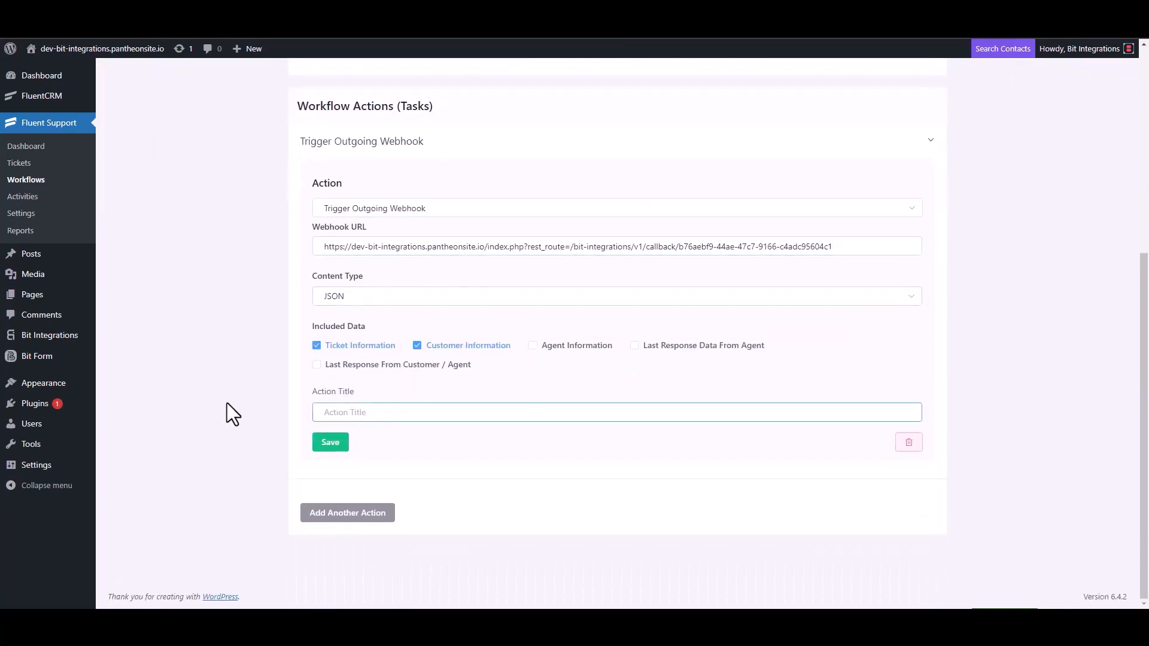
text(Bit Integrations)
click(329, 443)
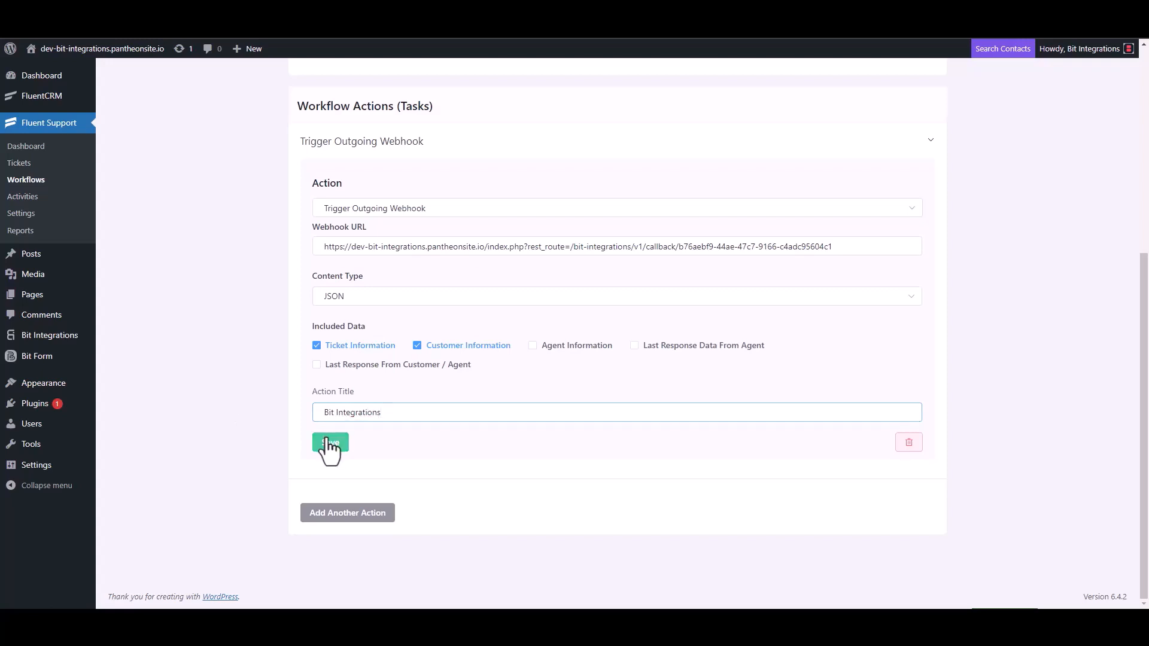
click(842, 110)
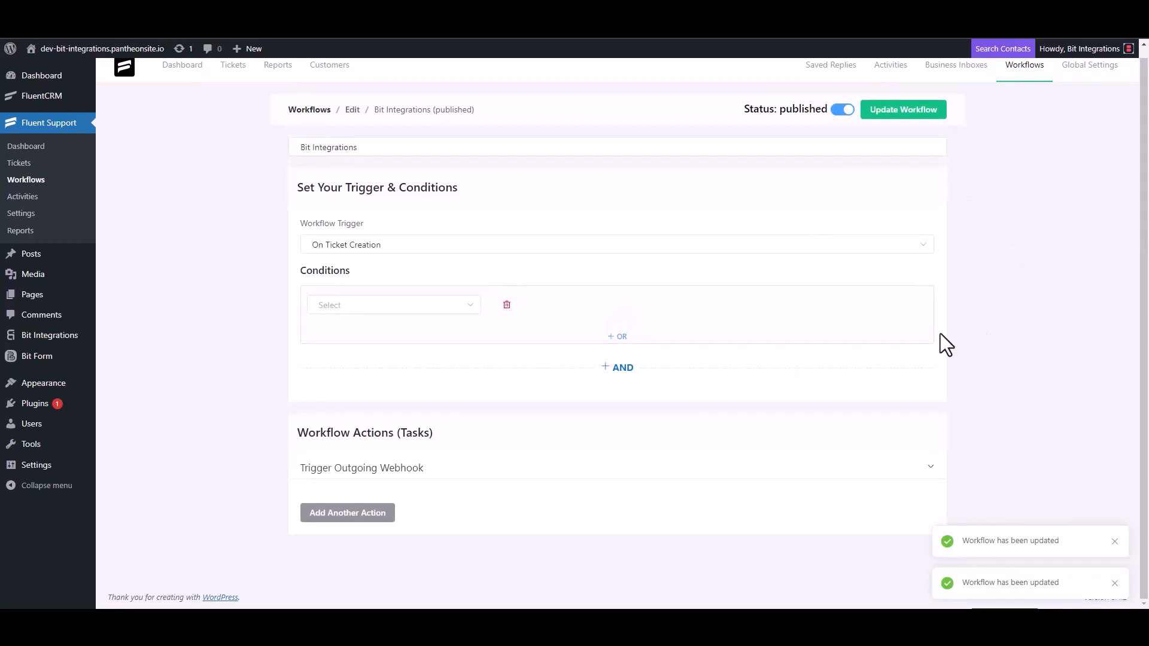
Start a new ticket for a newly created contact with first name 'test' and their e-mail
click(19, 163)
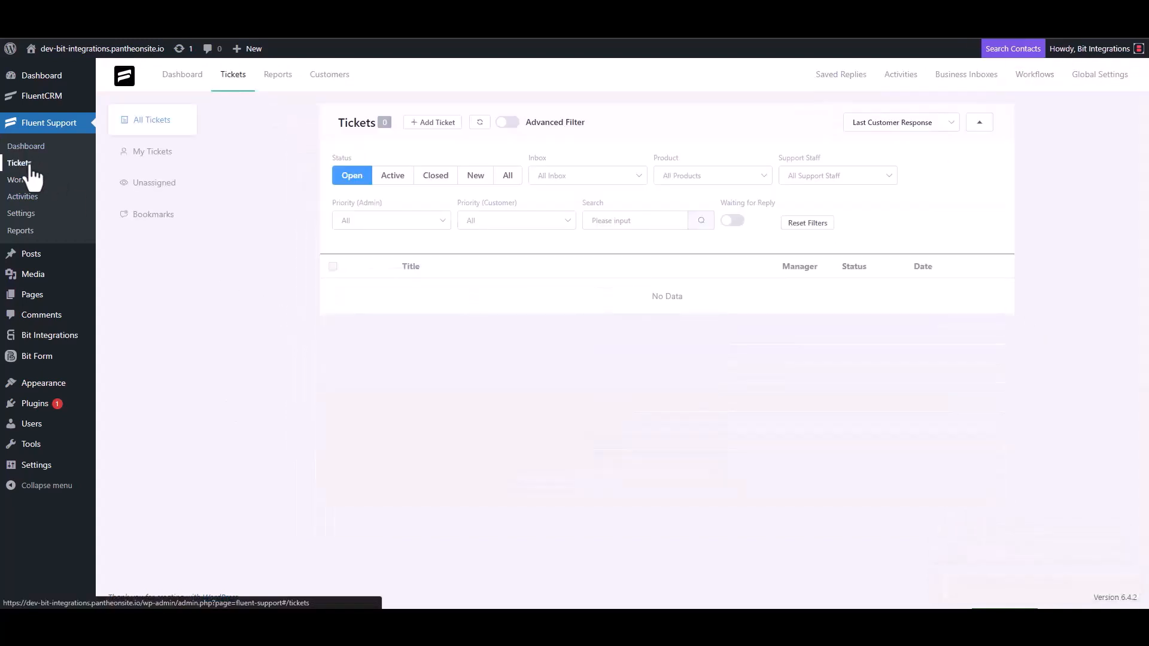
click(431, 122)
click(470, 153)
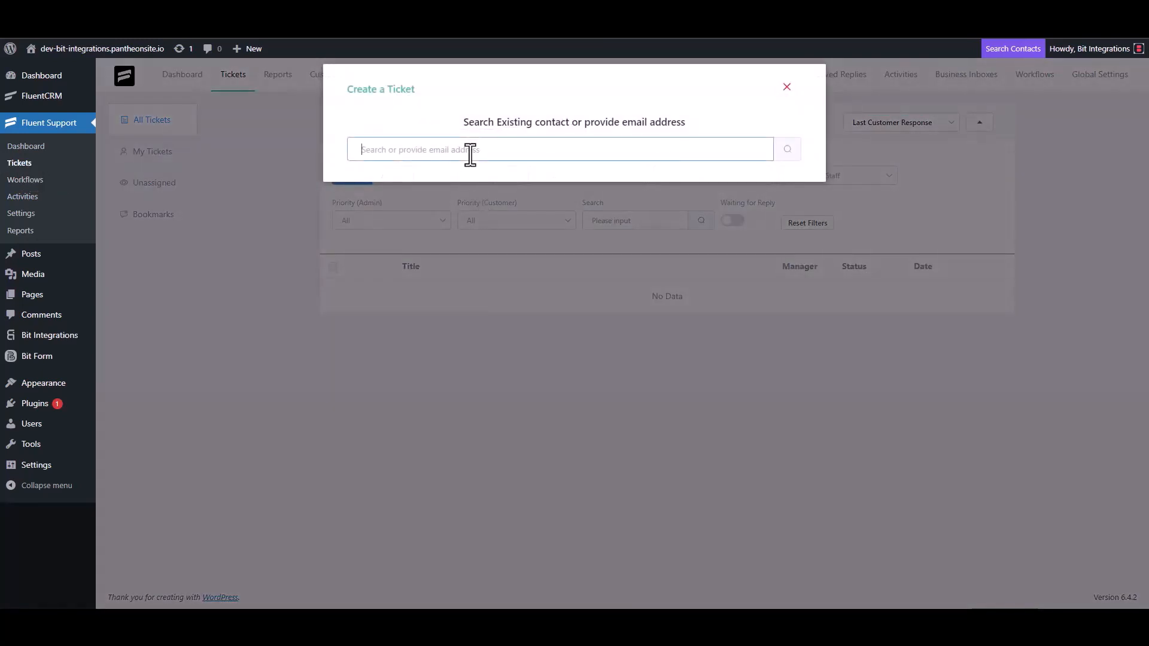
text(test@gmail.com)
click(786, 151)
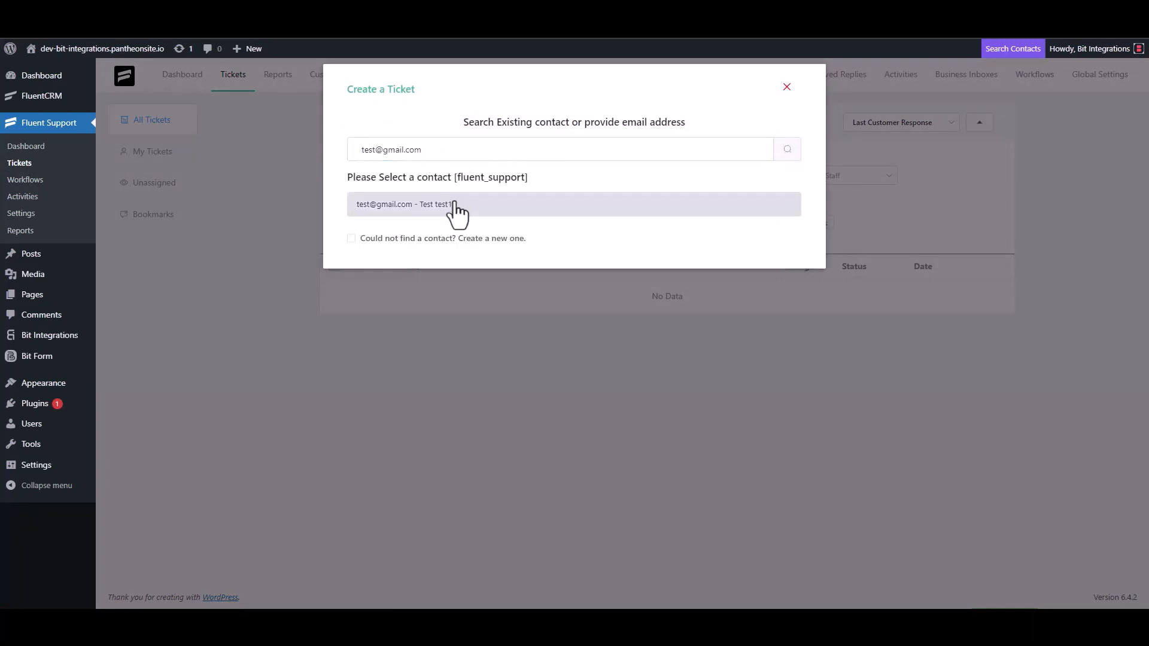
click(446, 237)
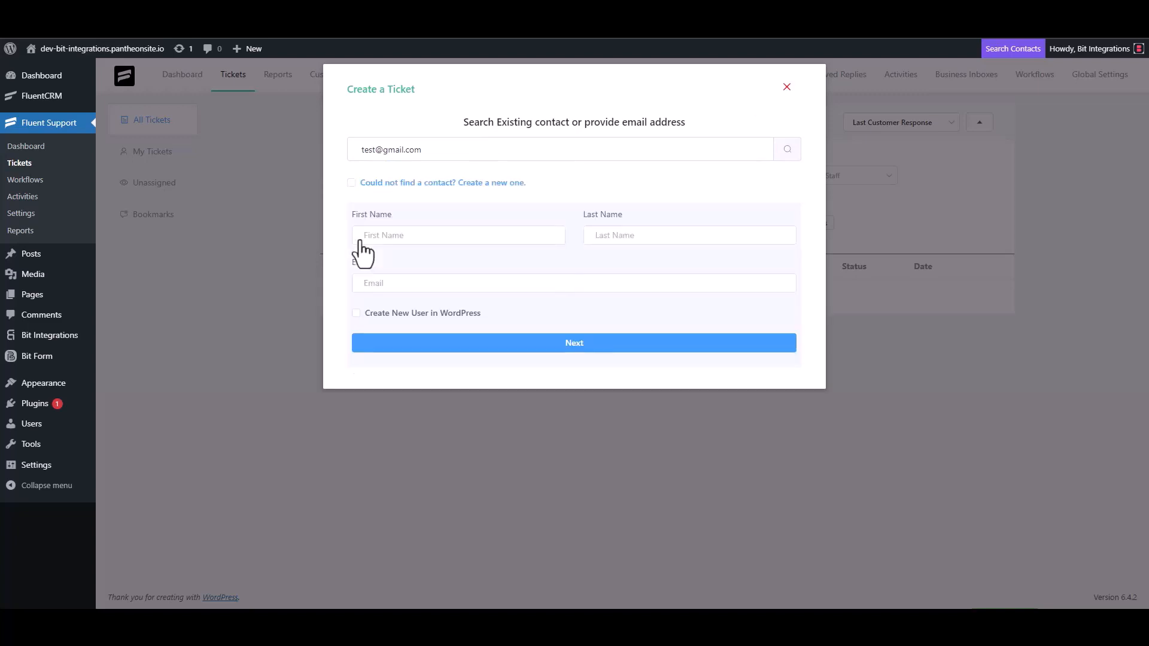
click(401, 242)
text(test3)
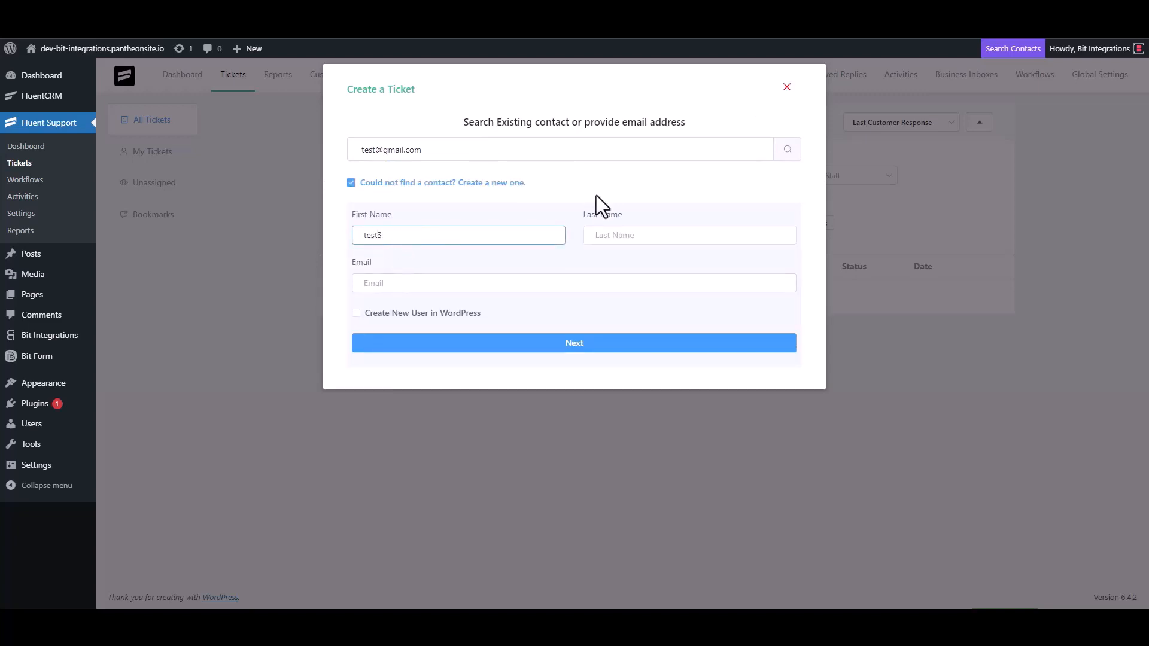
click(407, 285)
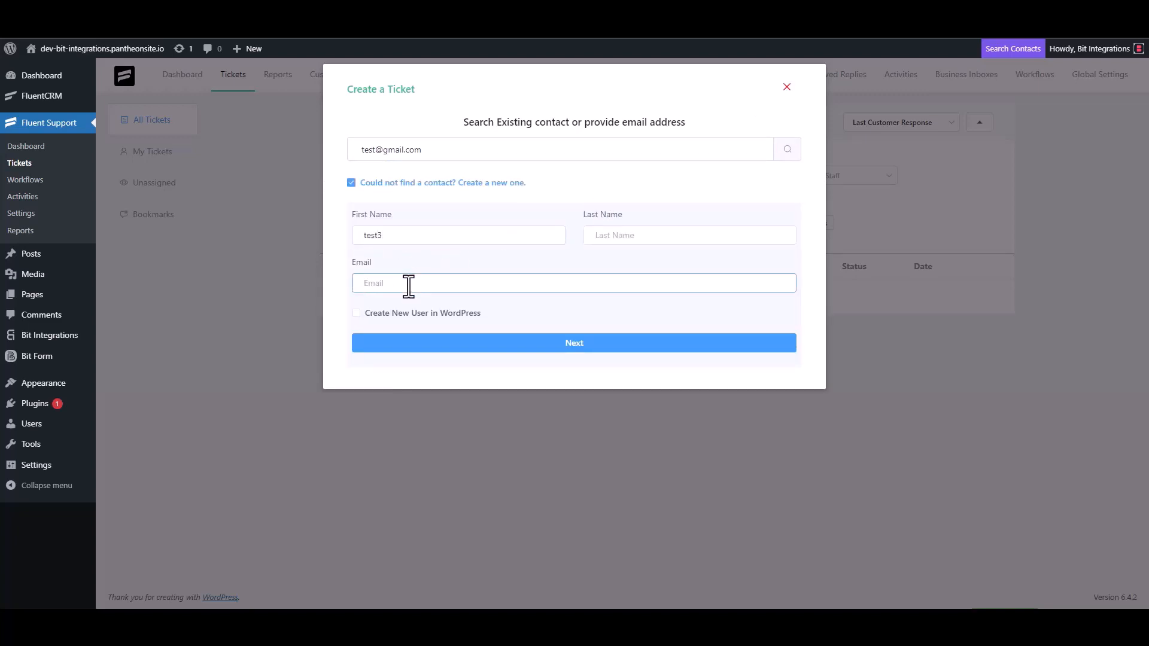
text(test3@gmail.com)
click(586, 343)
Enter subject 'test' and details 'test', then create the ticket
click(418, 216)
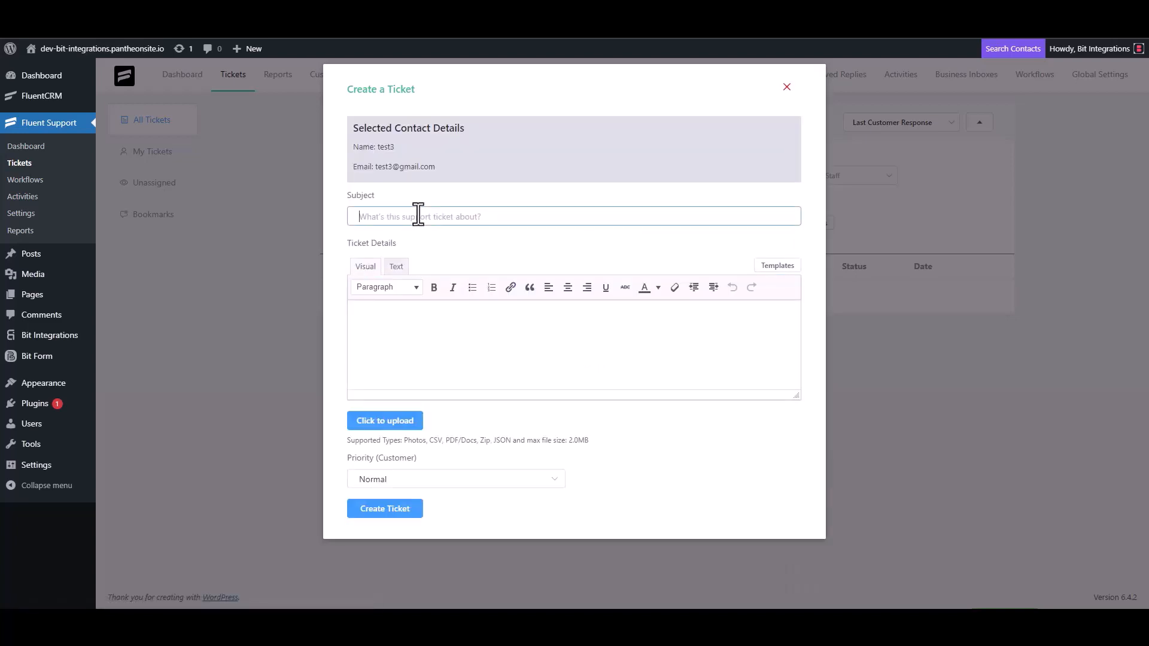
text(test)
click(406, 321)
text(test)
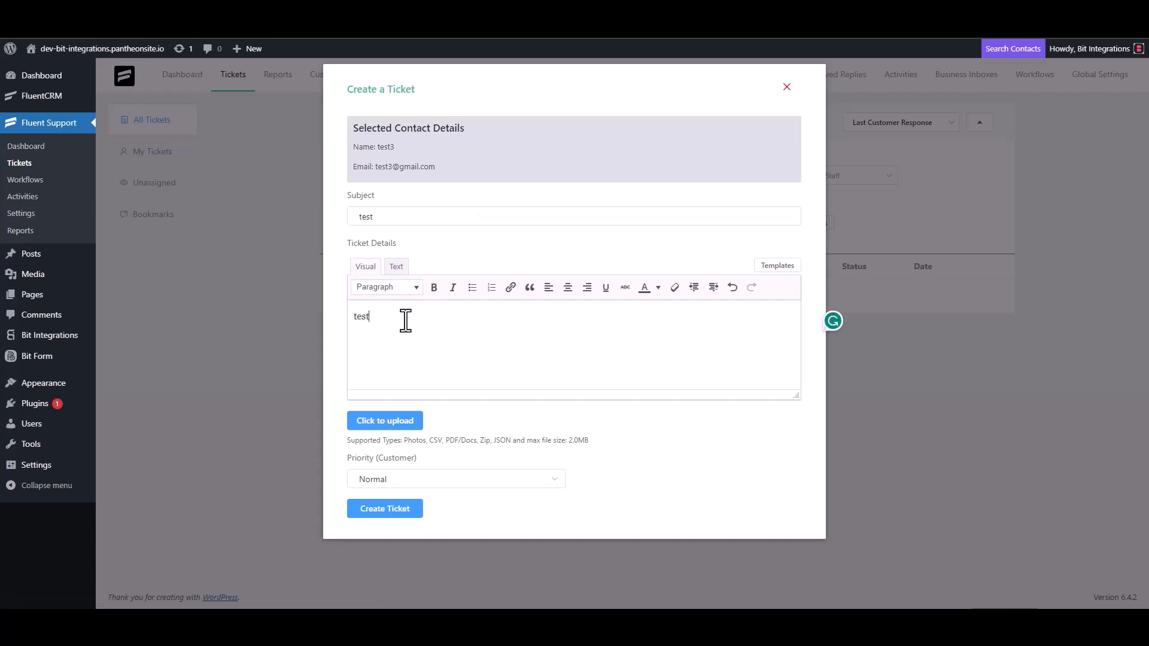
click(389, 506)
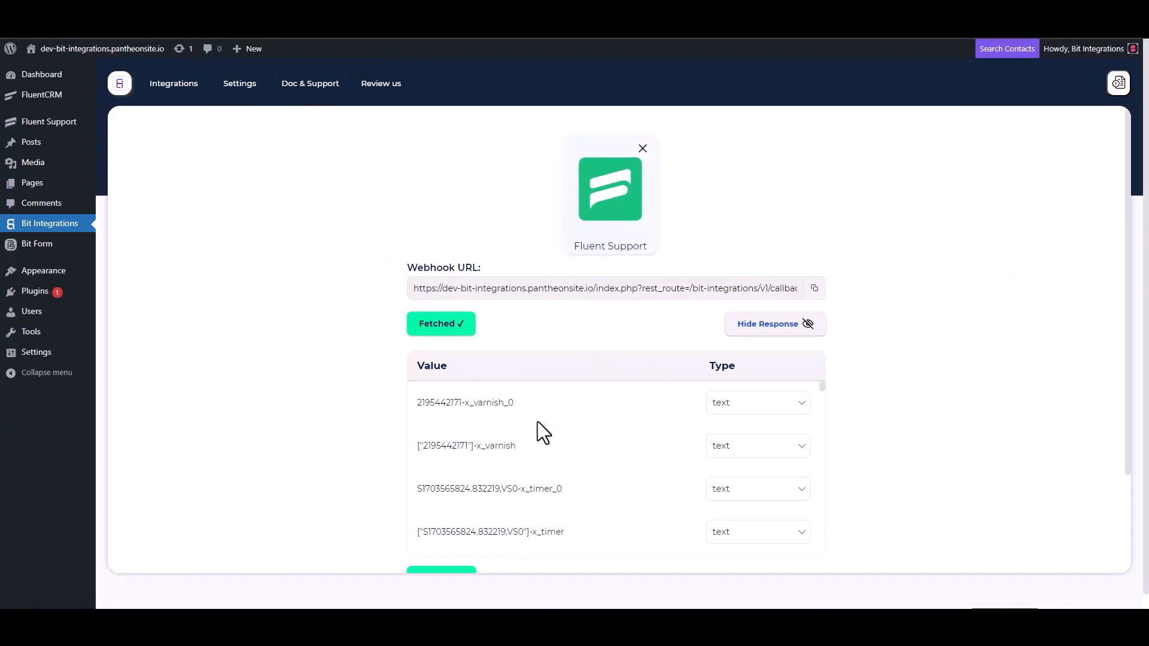
Review the fetched ticket data, pick Nimble as the action app, and open its API token page
scroll(534, 422, down, 3)
scroll(373, 461, down, 3)
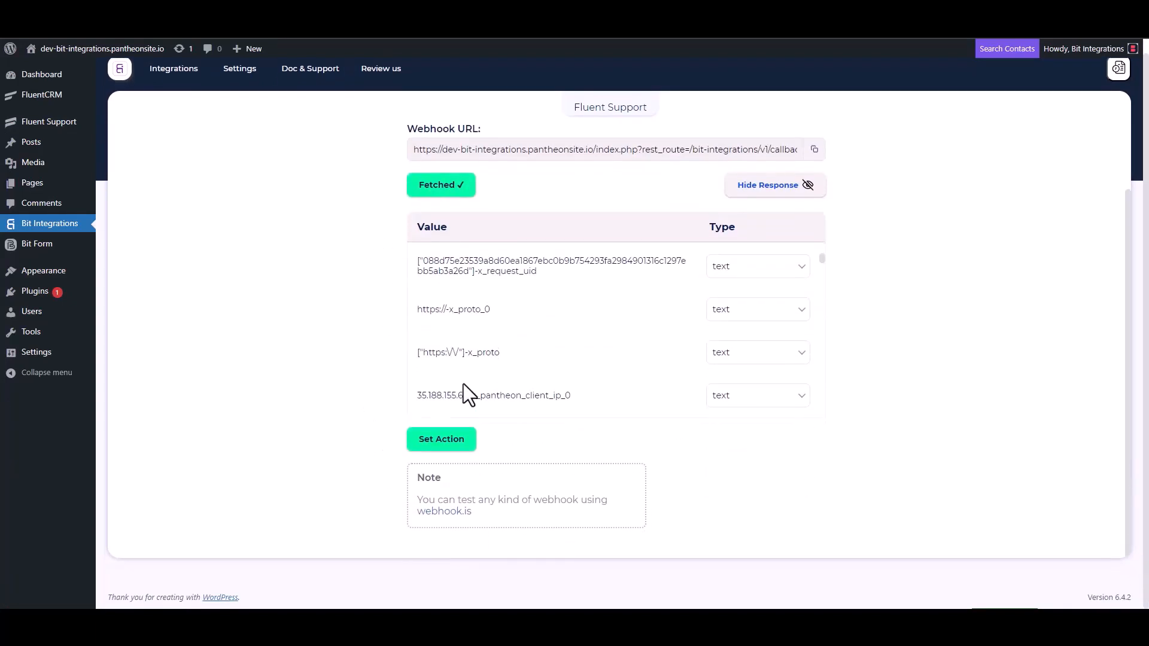
scroll(526, 326, down, 5)
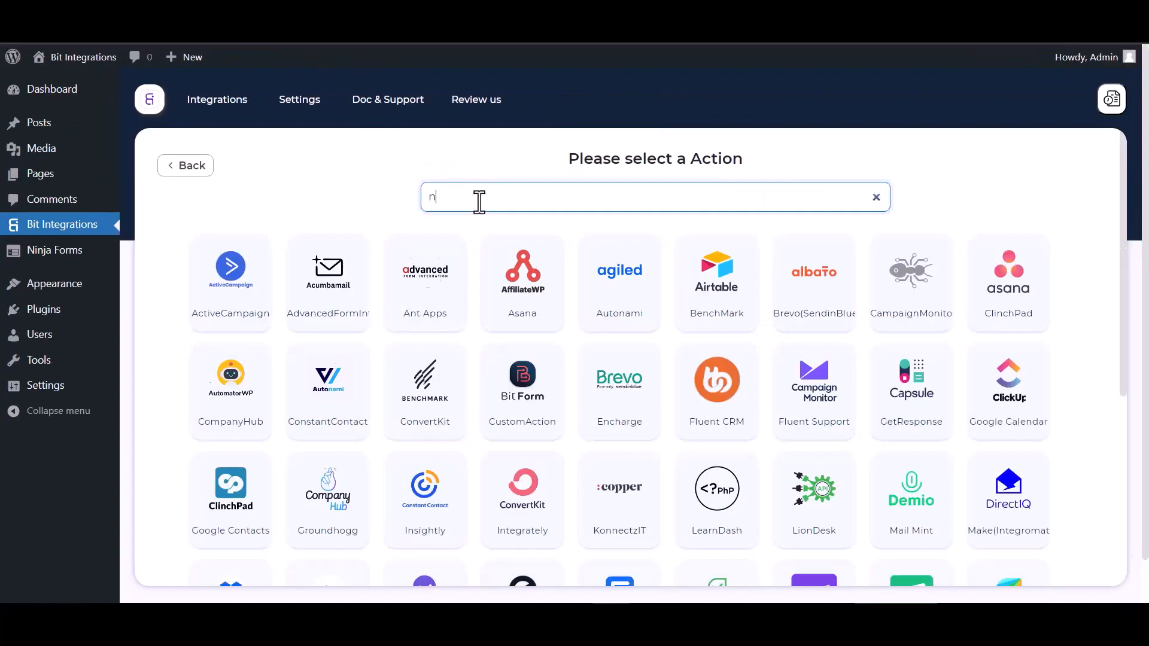
text(im)
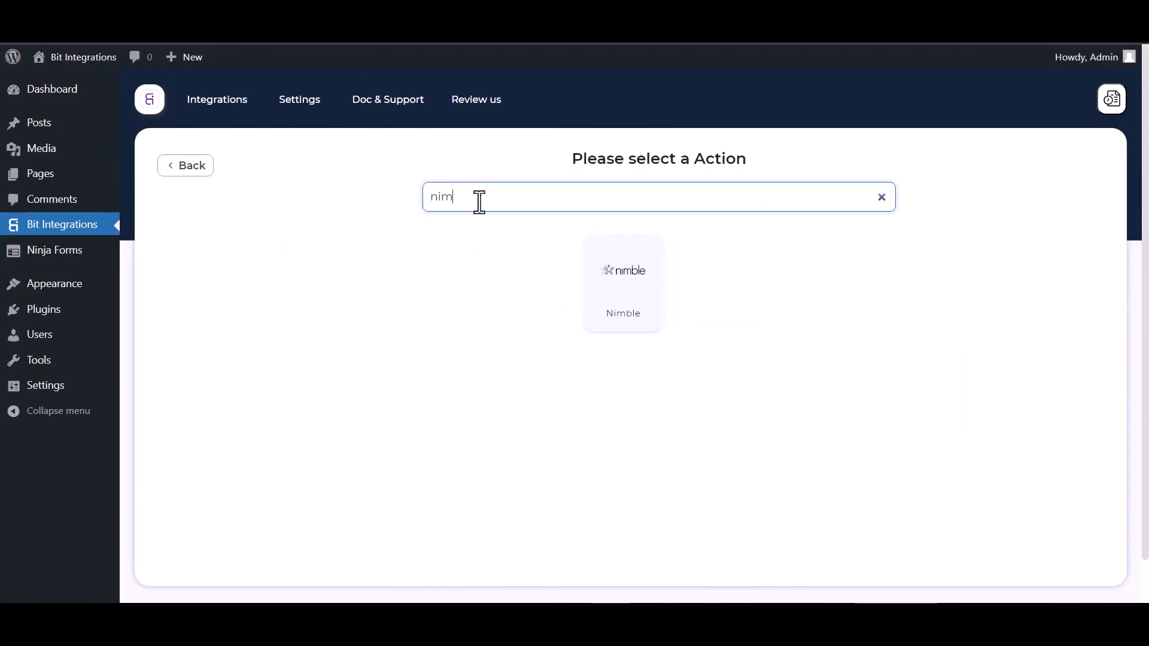
click(607, 299)
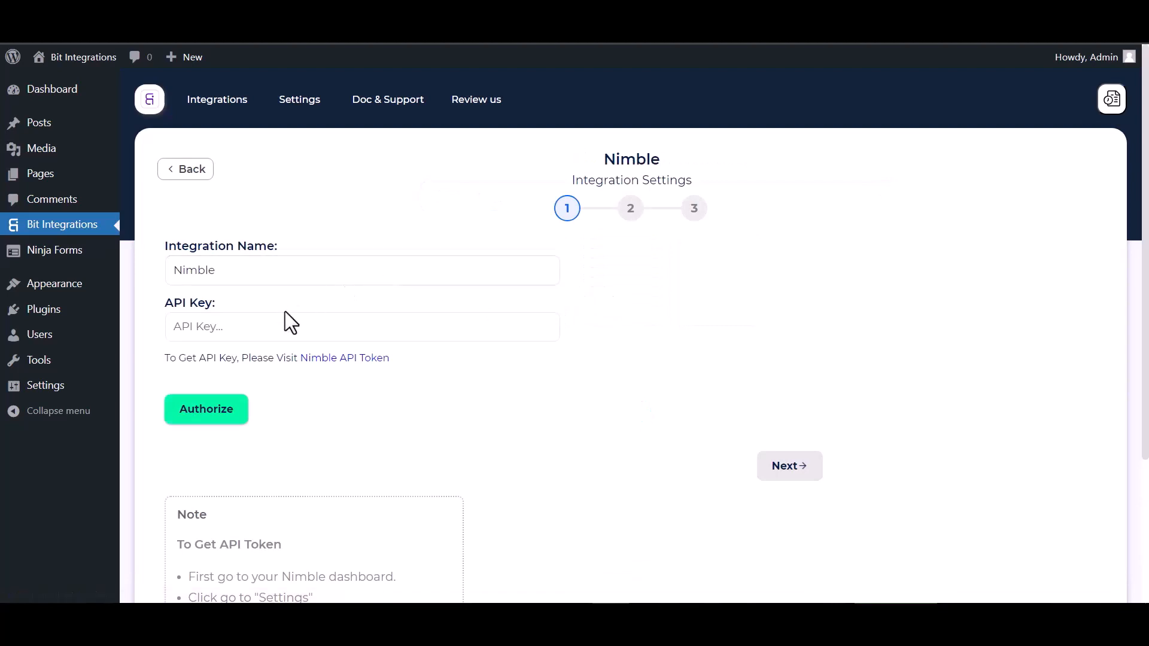
click(323, 359)
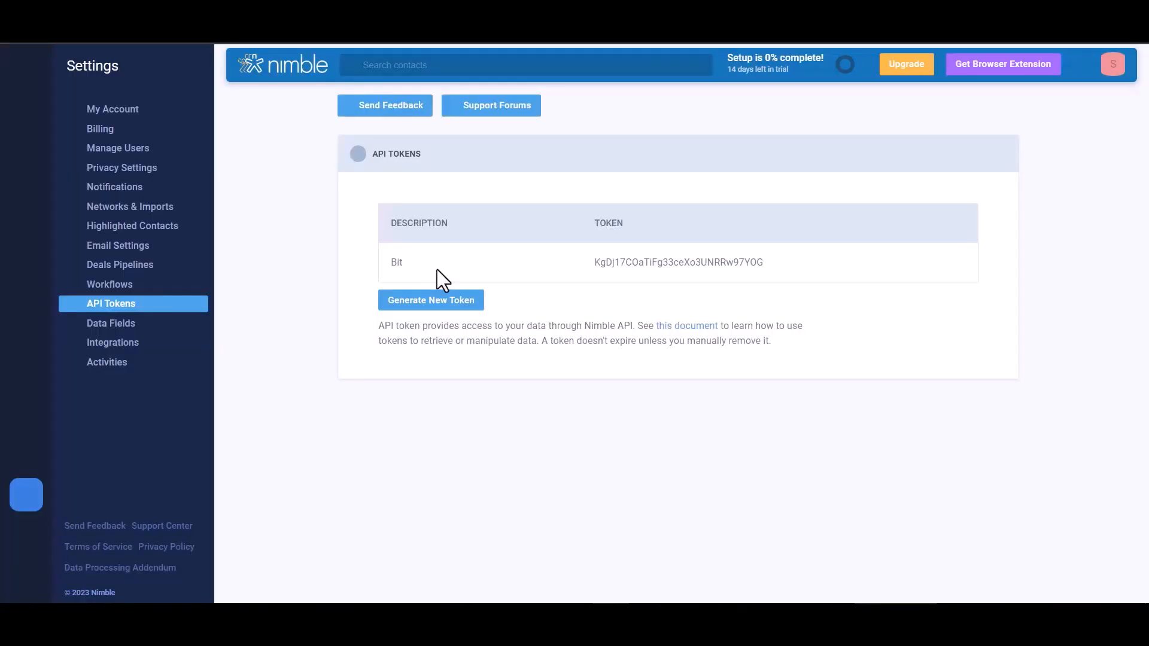
Generate a Nimble API token described as 'Bit Integrations' and copy it
click(437, 305)
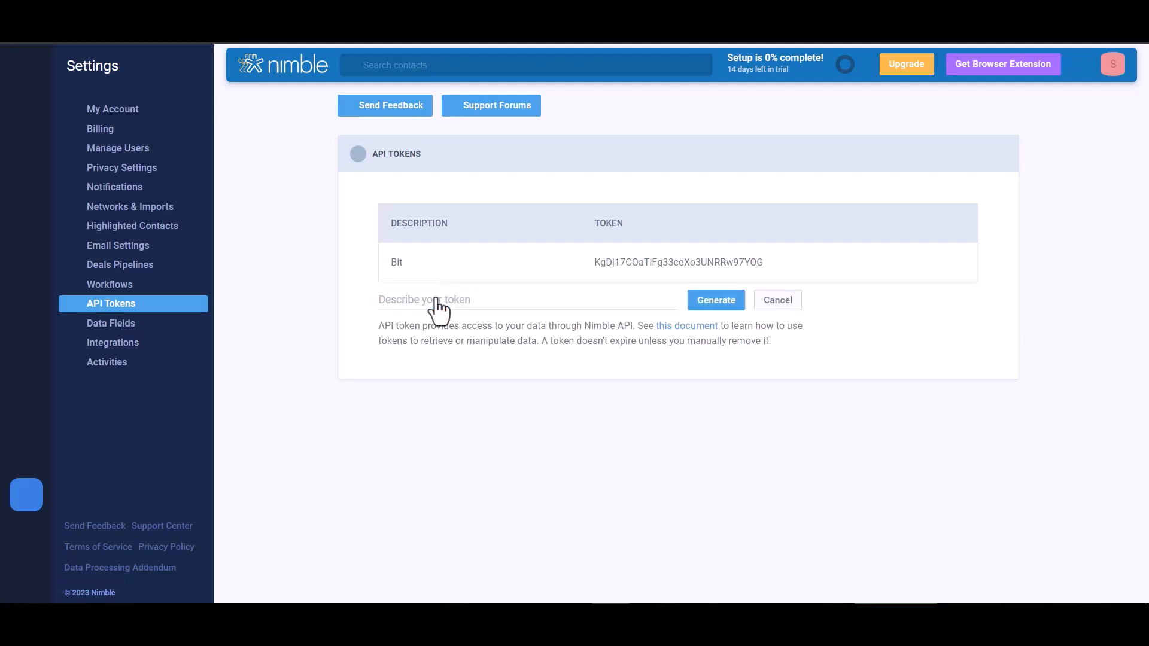
click(518, 297)
text(Bit )
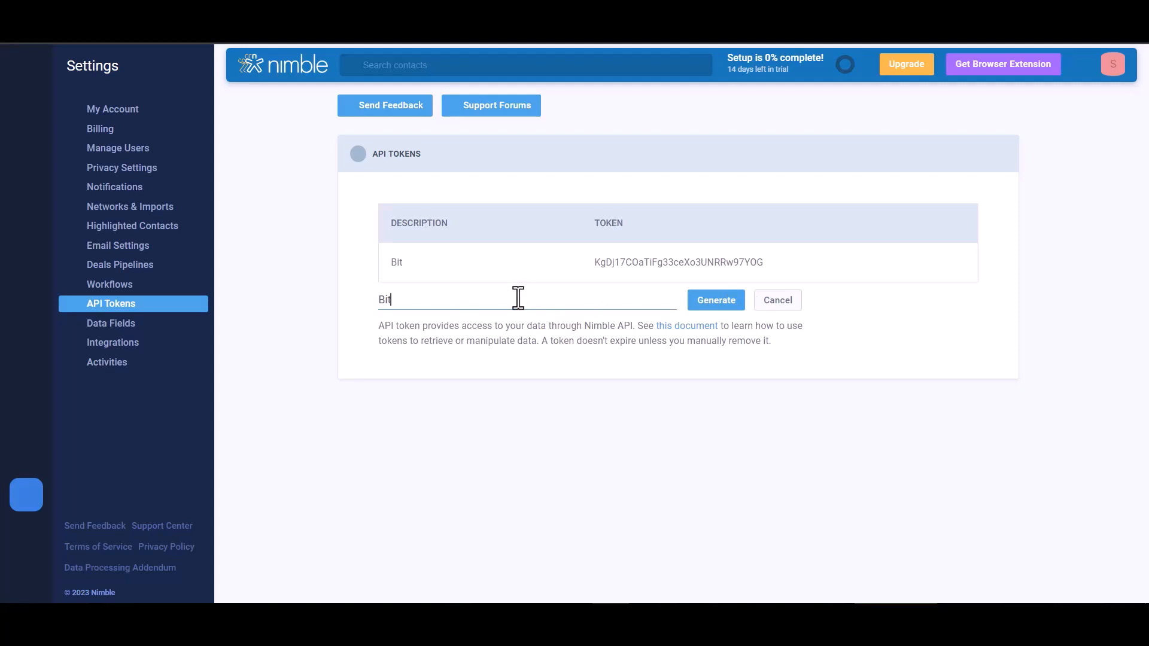
text(I)
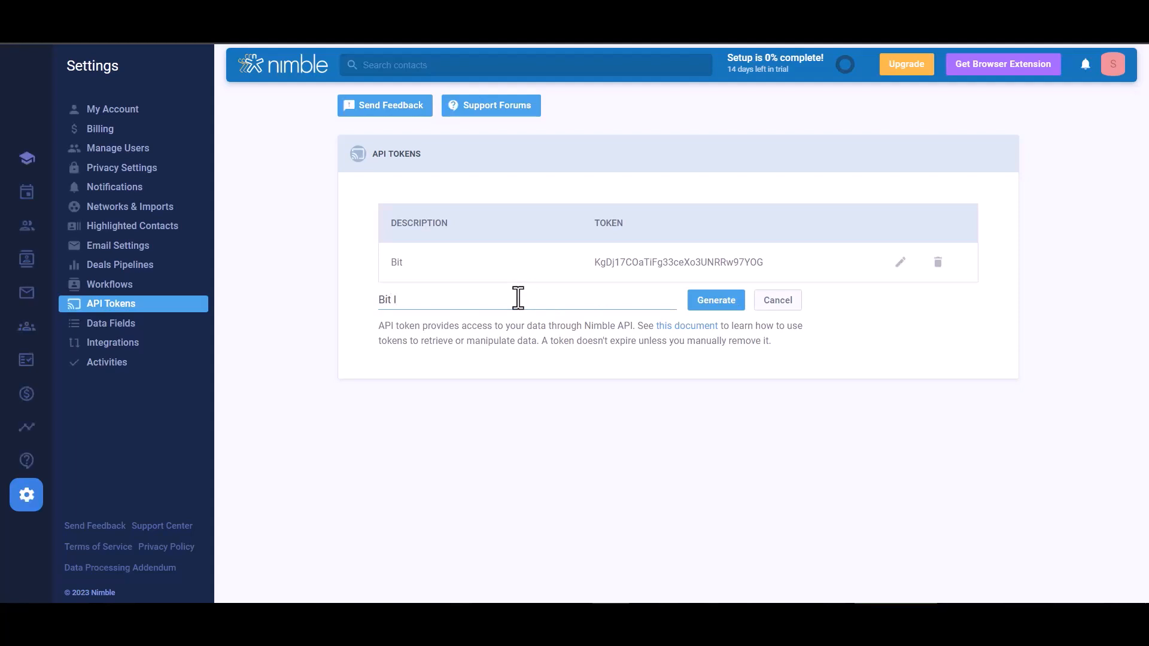
text(ntegrations)
click(714, 301)
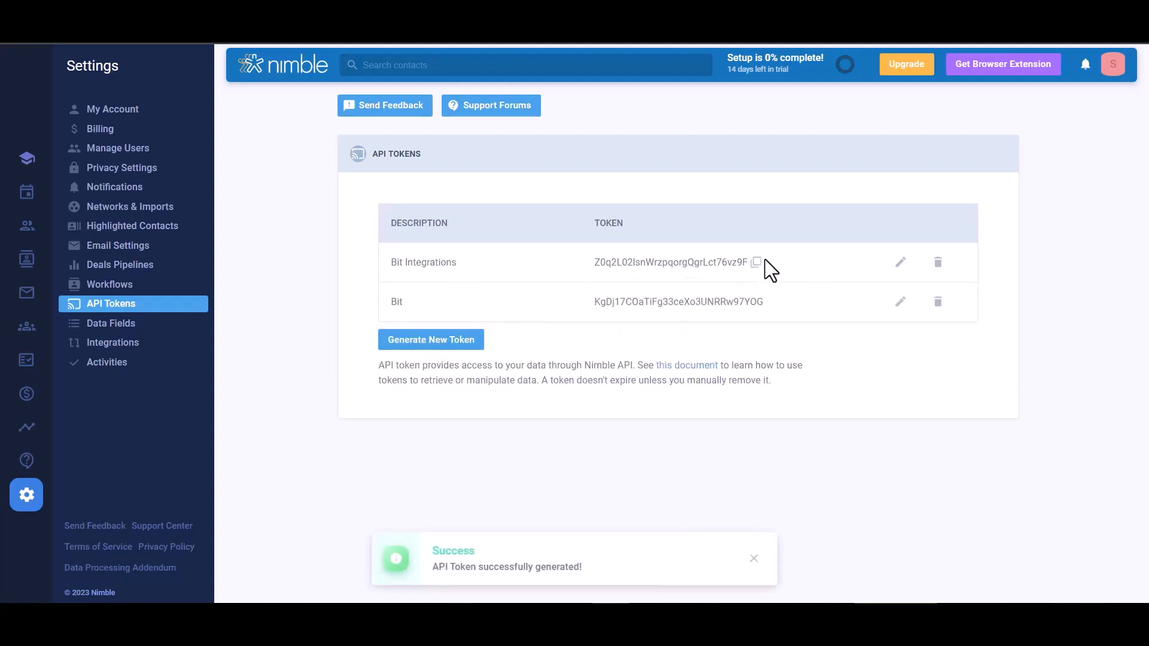
click(755, 262)
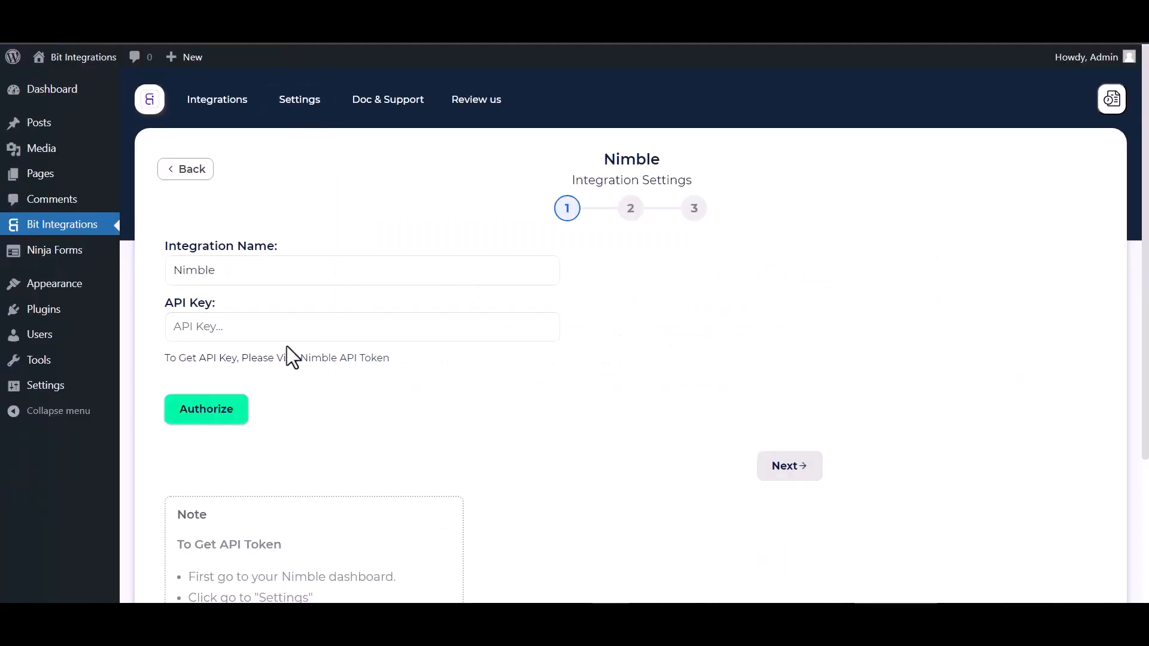
Paste the Nimble token as the API key, authorize the connection, and continue to step 2
click(275, 329)
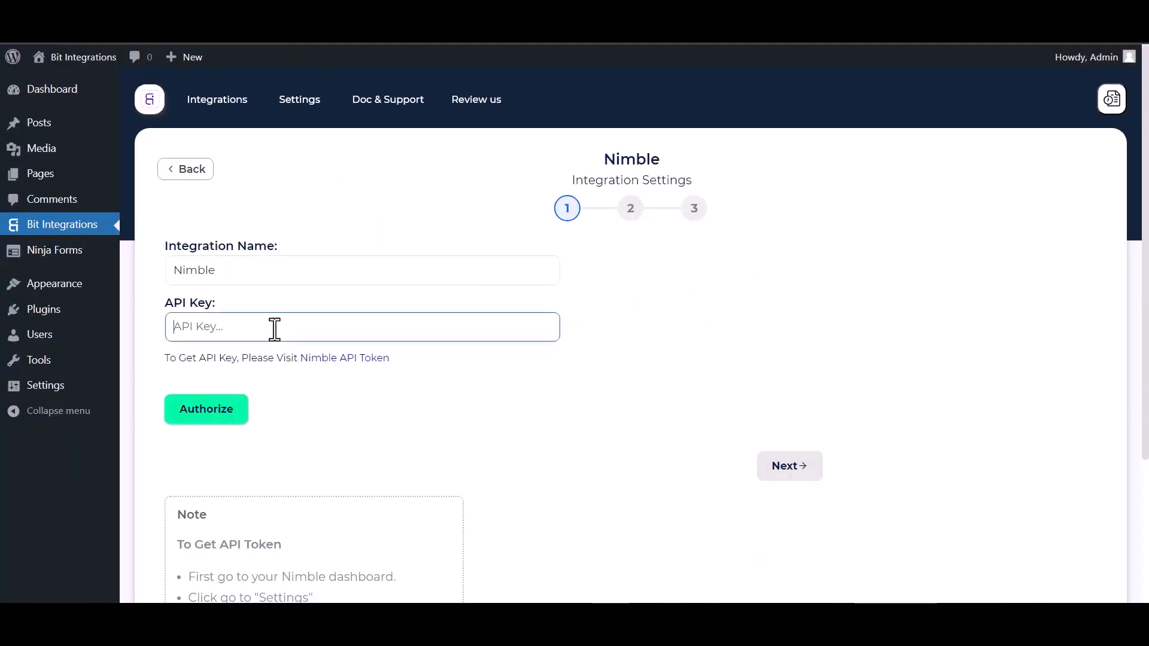
key(ctrl+v)
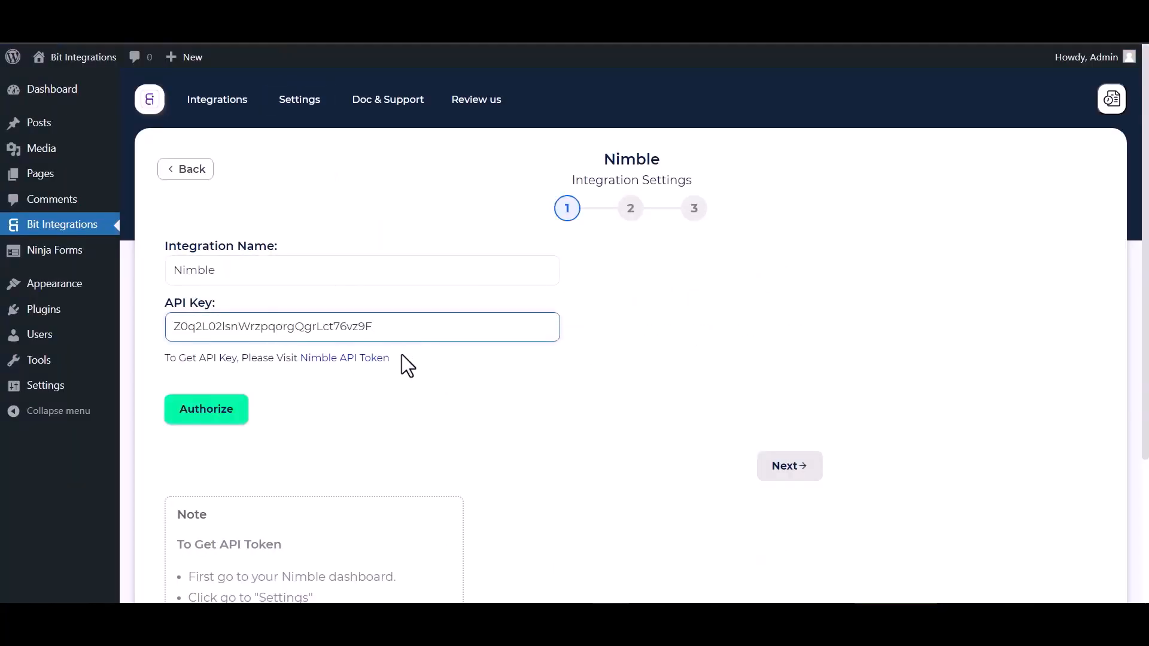
click(204, 413)
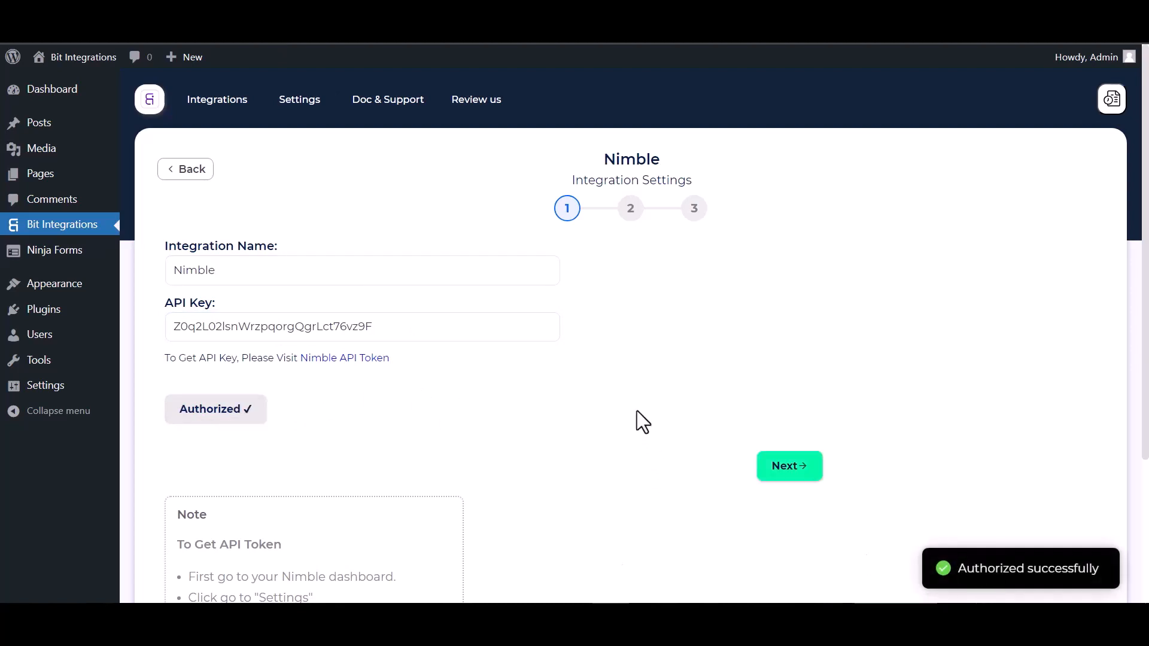
click(788, 470)
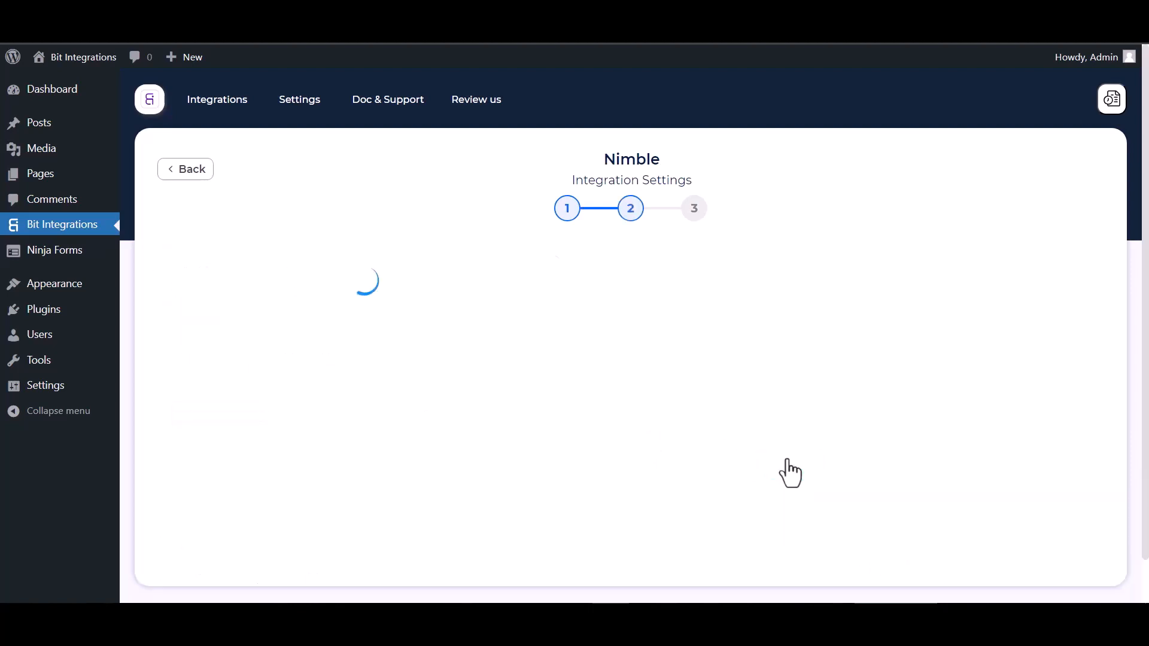
Choose the Add people action and map the form's First Name in the first row
click(440, 277)
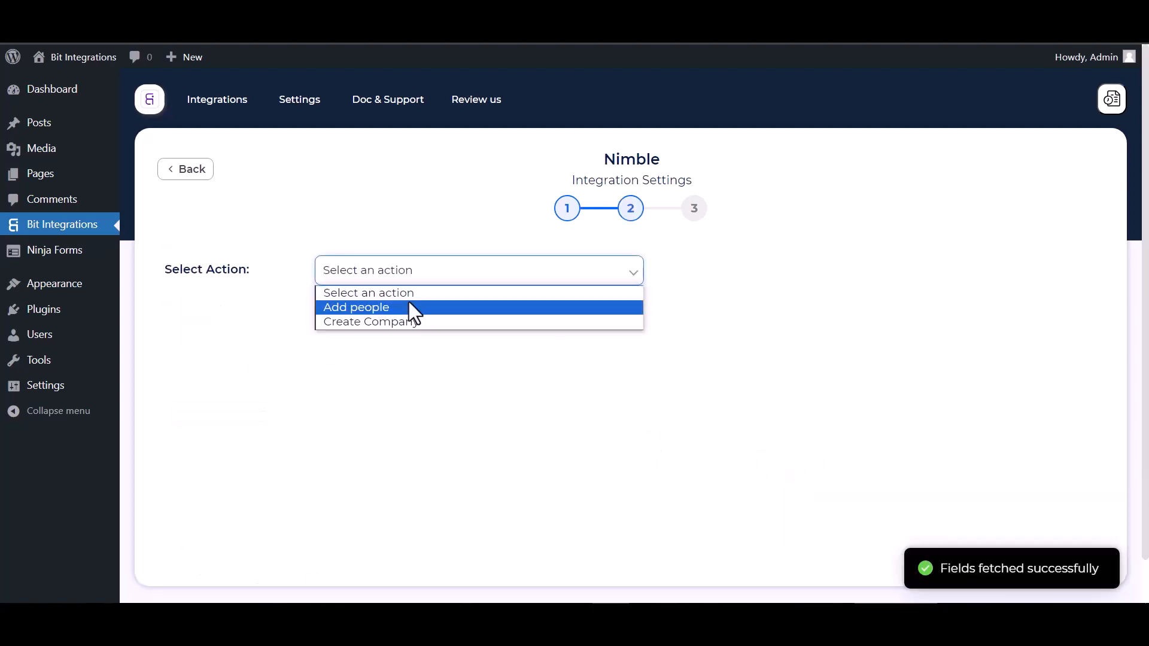
click(371, 308)
scroll(407, 343, down, 1)
scroll(405, 314, down, 1)
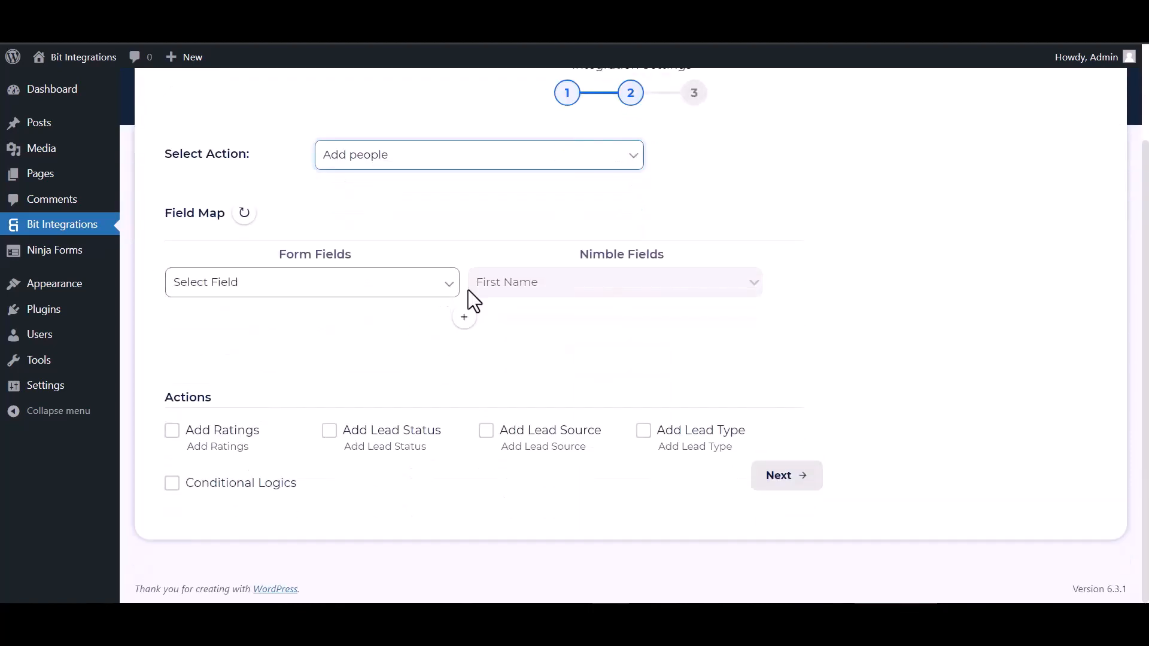
click(389, 302)
click(260, 334)
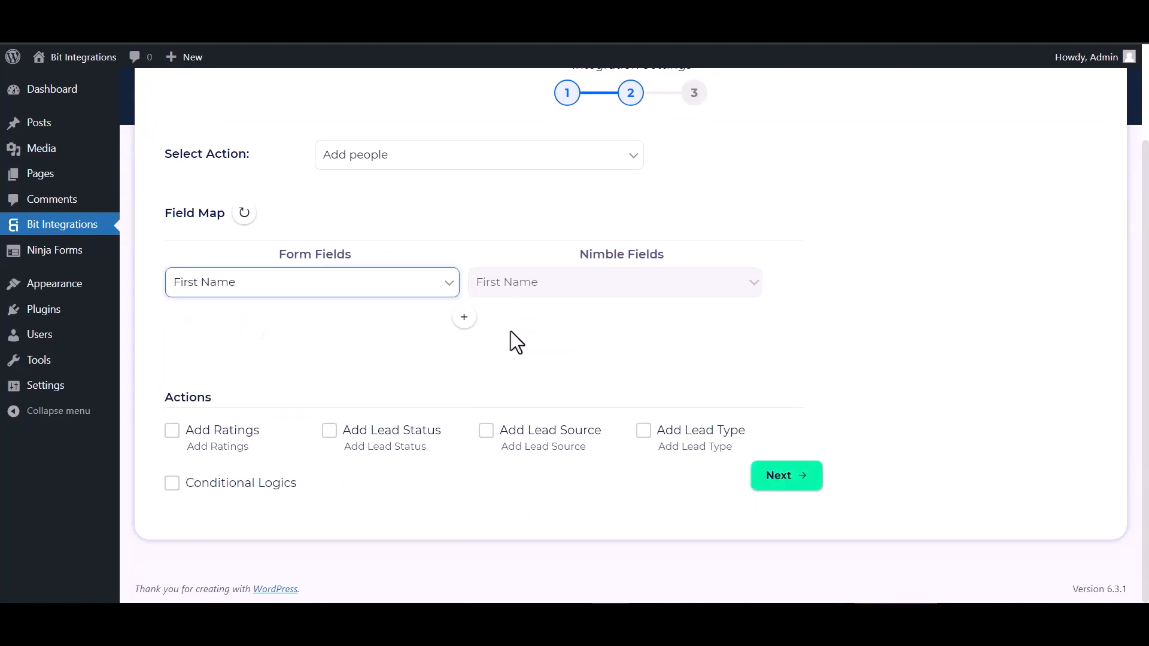
Add a mapping row linking the form's Last Name to Nimble's Last Name
click(464, 317)
click(522, 323)
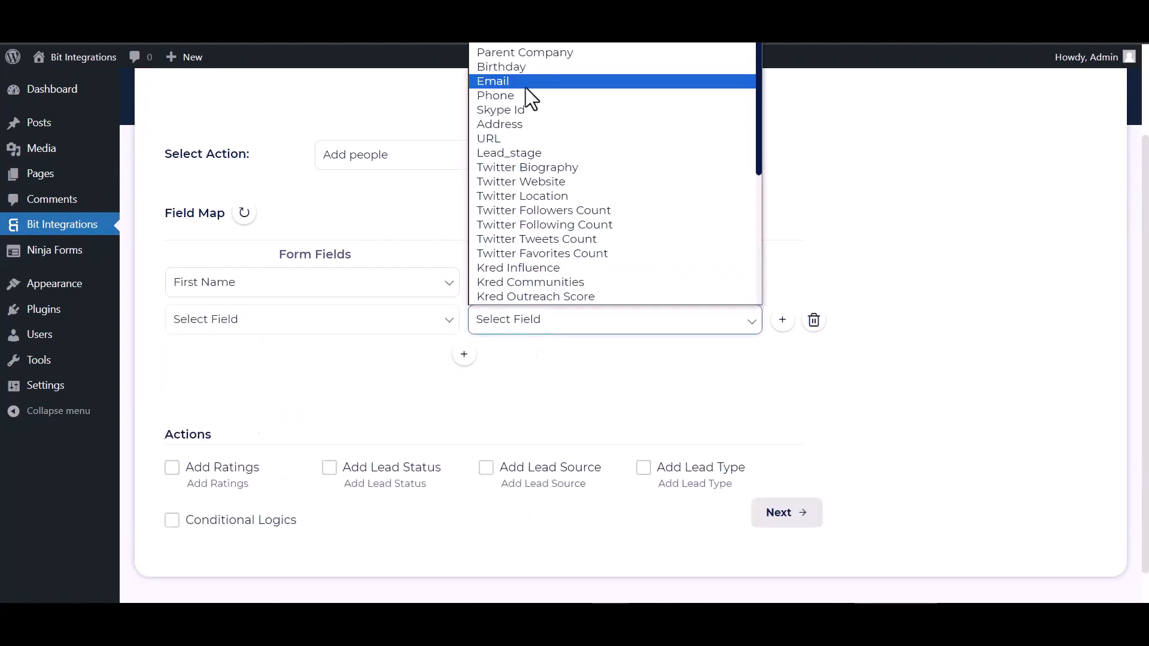
scroll(528, 179, up, 1)
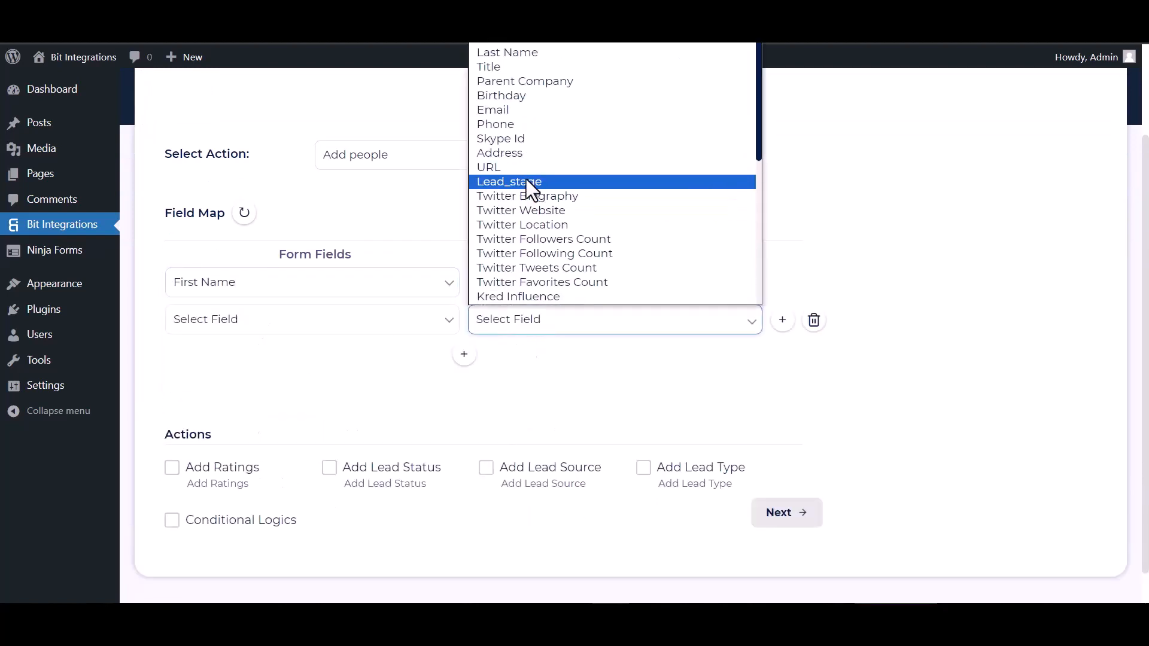
click(519, 58)
click(365, 320)
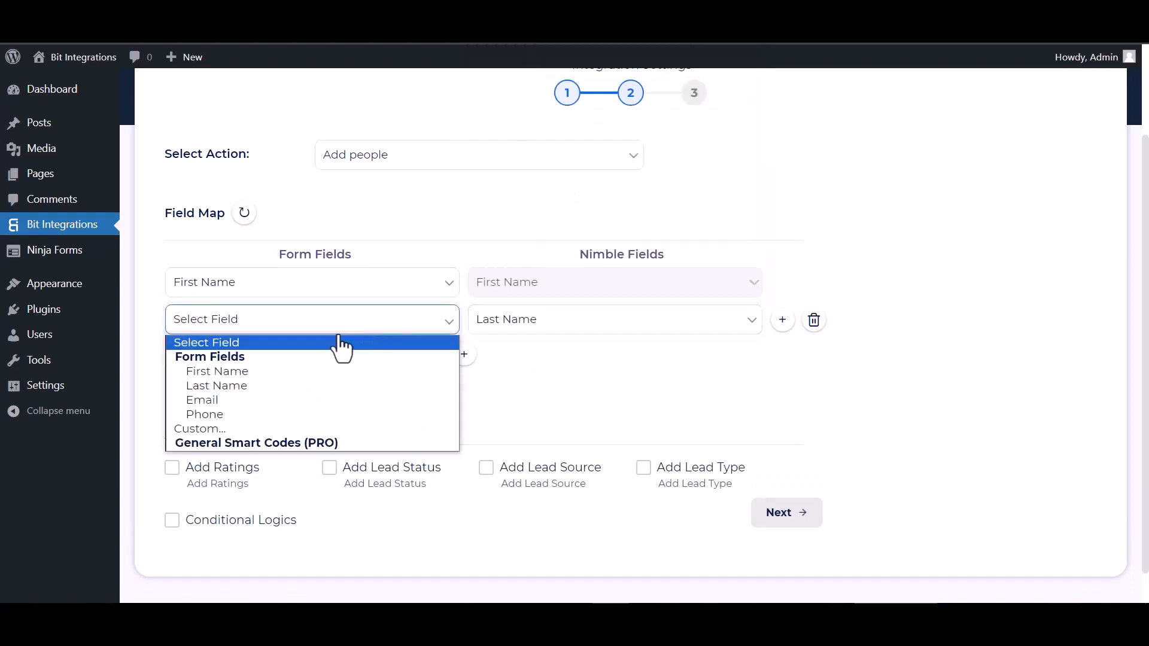
click(217, 383)
Add mapping rows linking Email and Phone to Nimble's Email and Phone fields
click(464, 354)
click(510, 359)
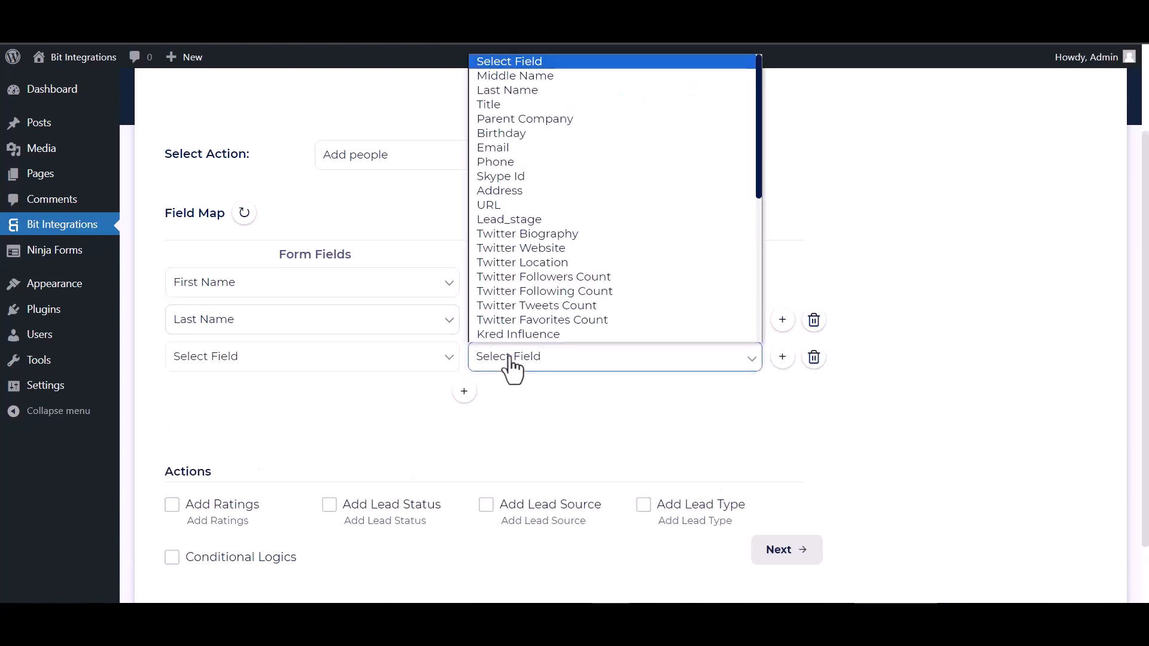
click(524, 154)
click(379, 359)
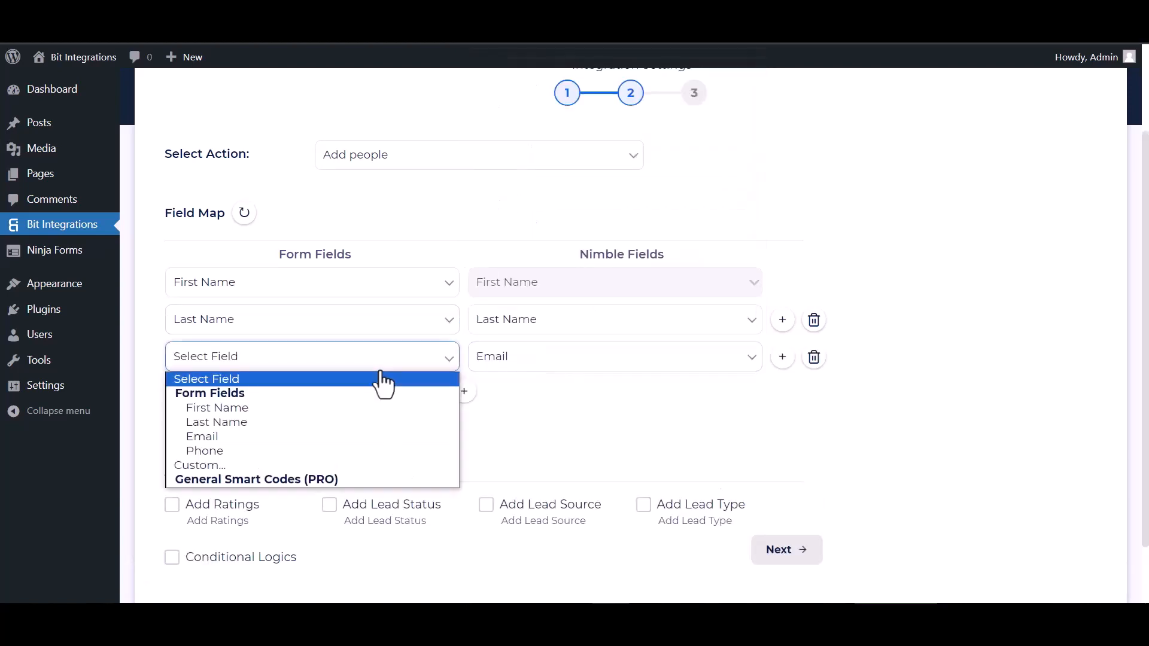
click(205, 438)
click(463, 391)
click(508, 393)
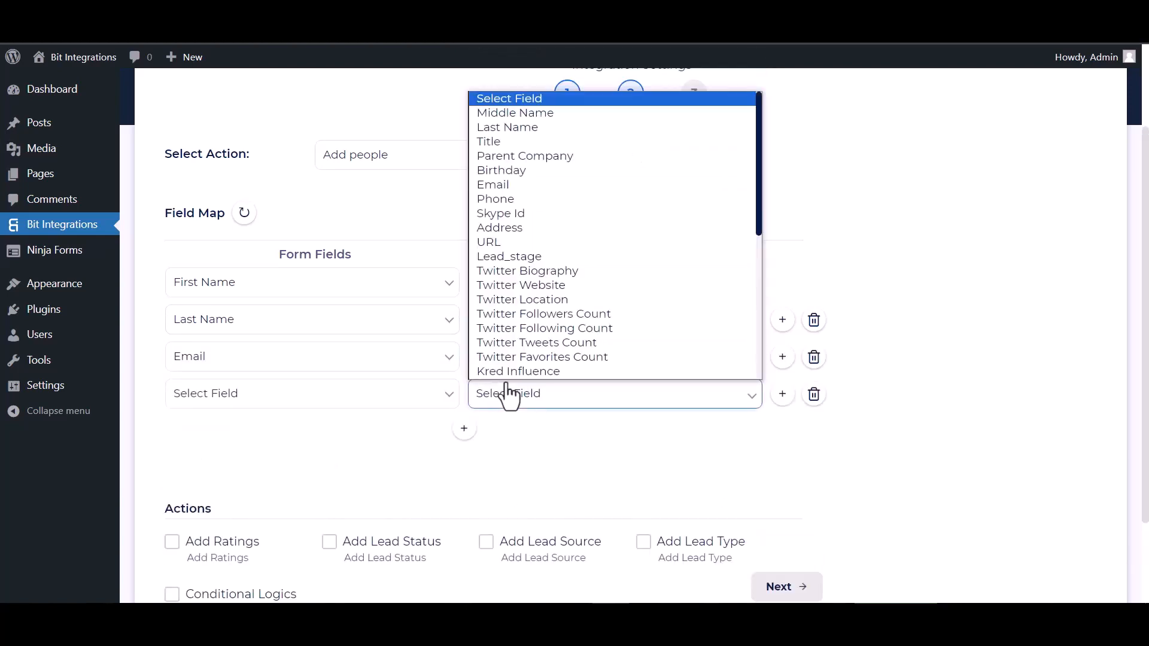
click(500, 202)
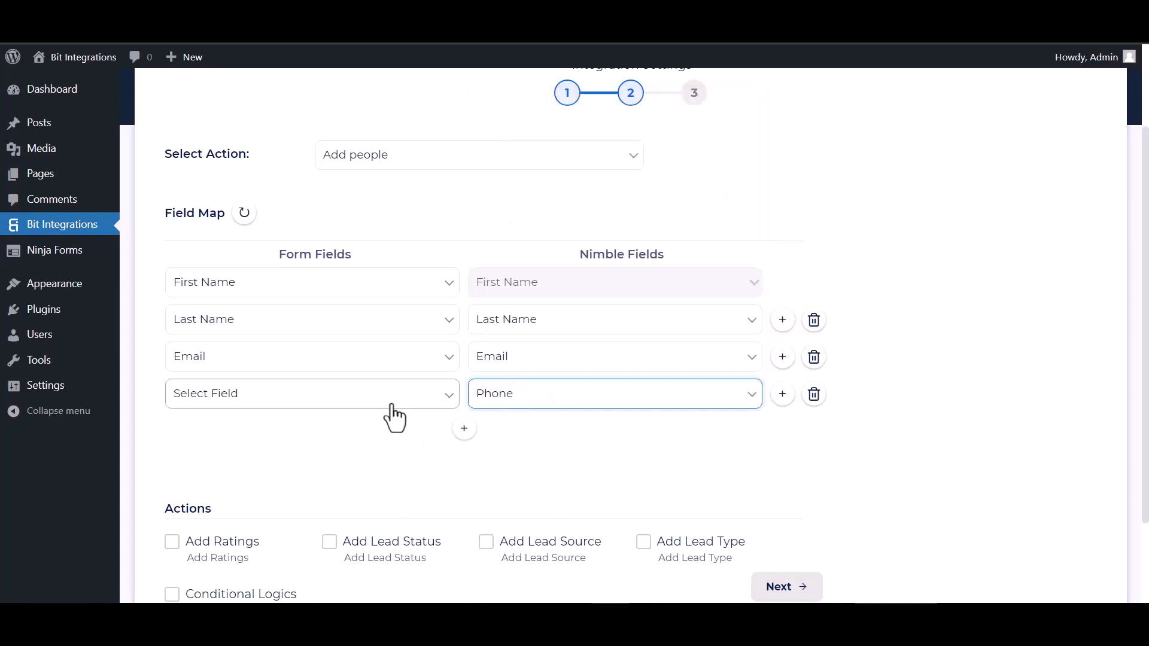
click(359, 396)
click(205, 488)
scroll(442, 367, down, 2)
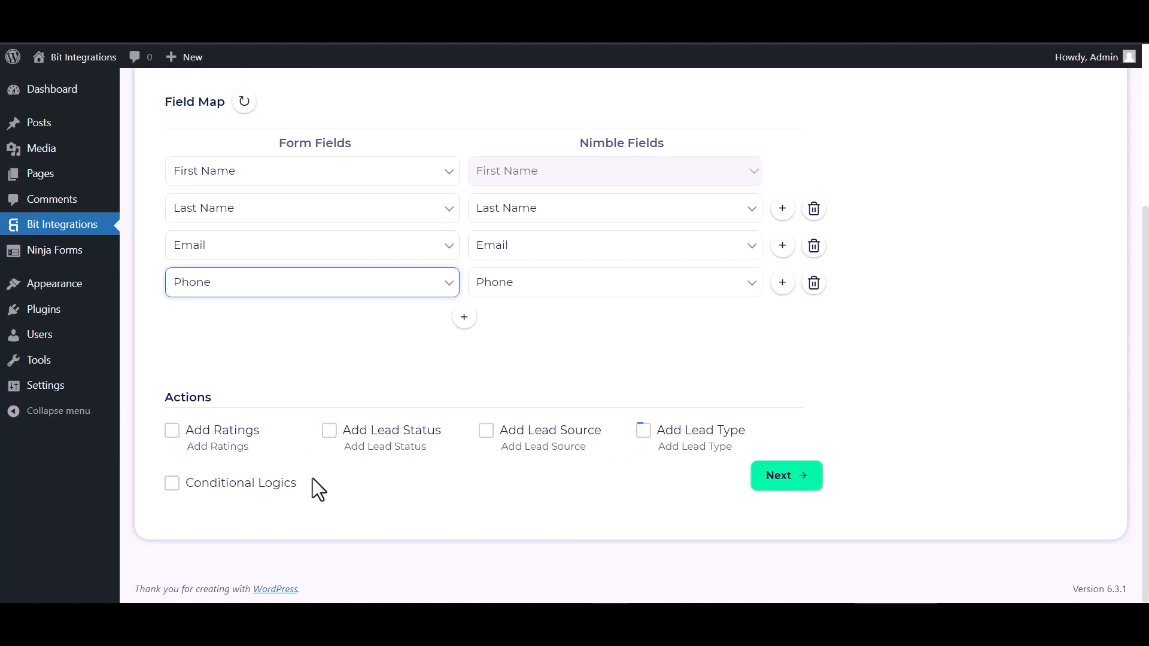
Leave conditional logic off, proceed to step 3, and finish and save the Nimble integration
click(172, 483)
scroll(295, 446, down, 3)
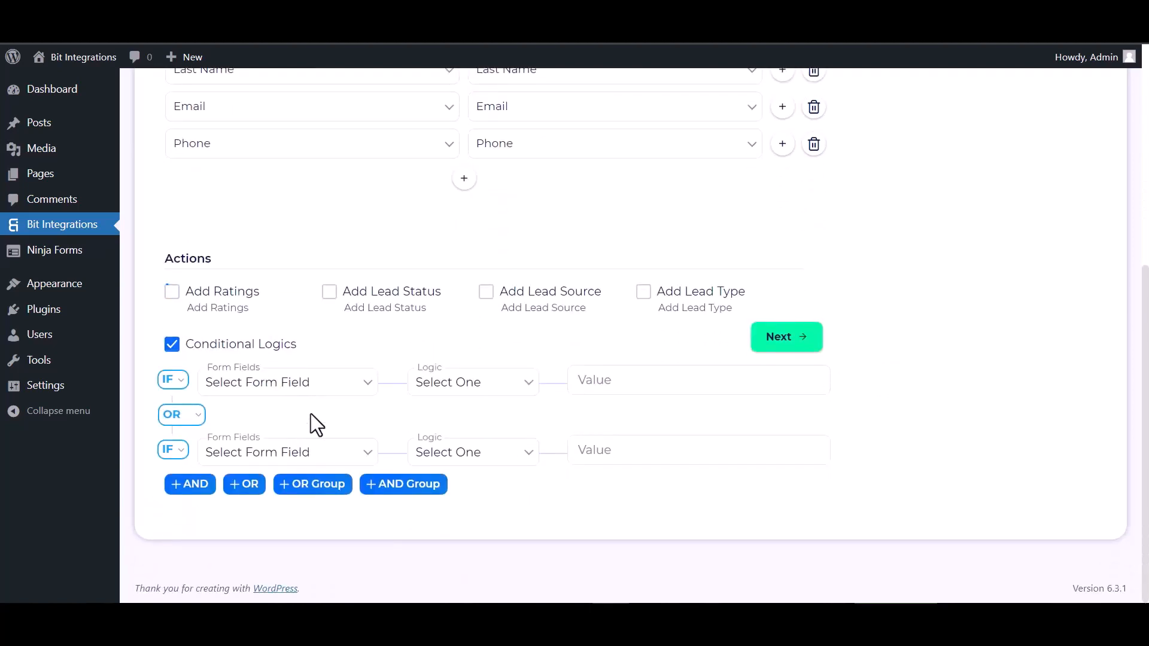
click(171, 344)
click(781, 479)
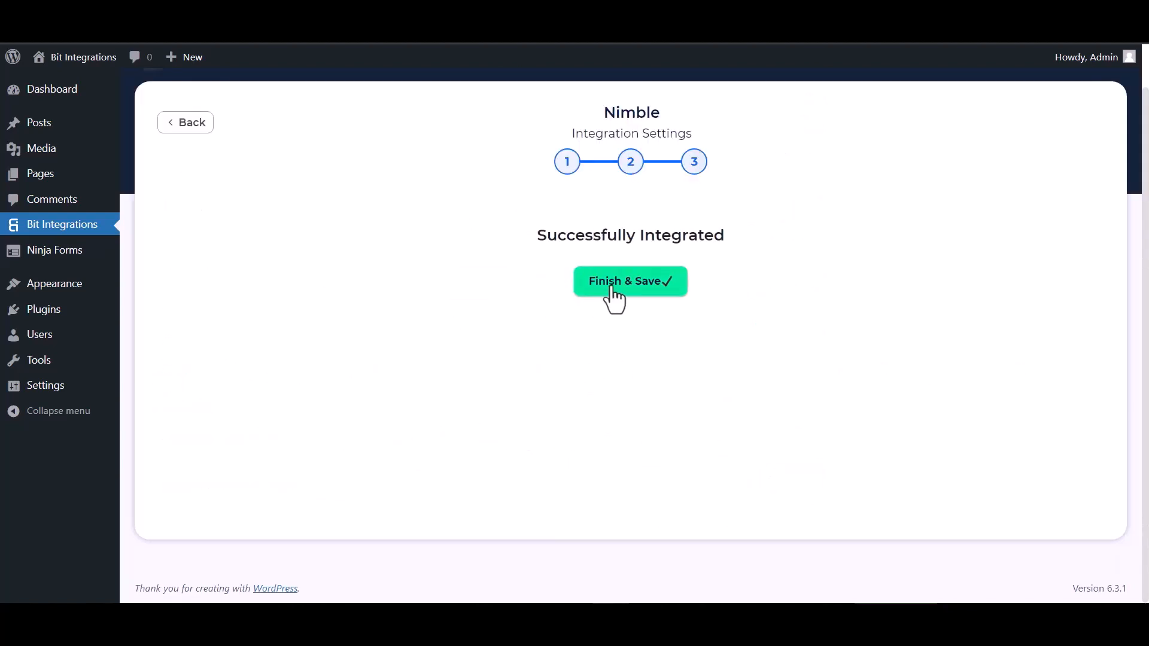
click(611, 293)
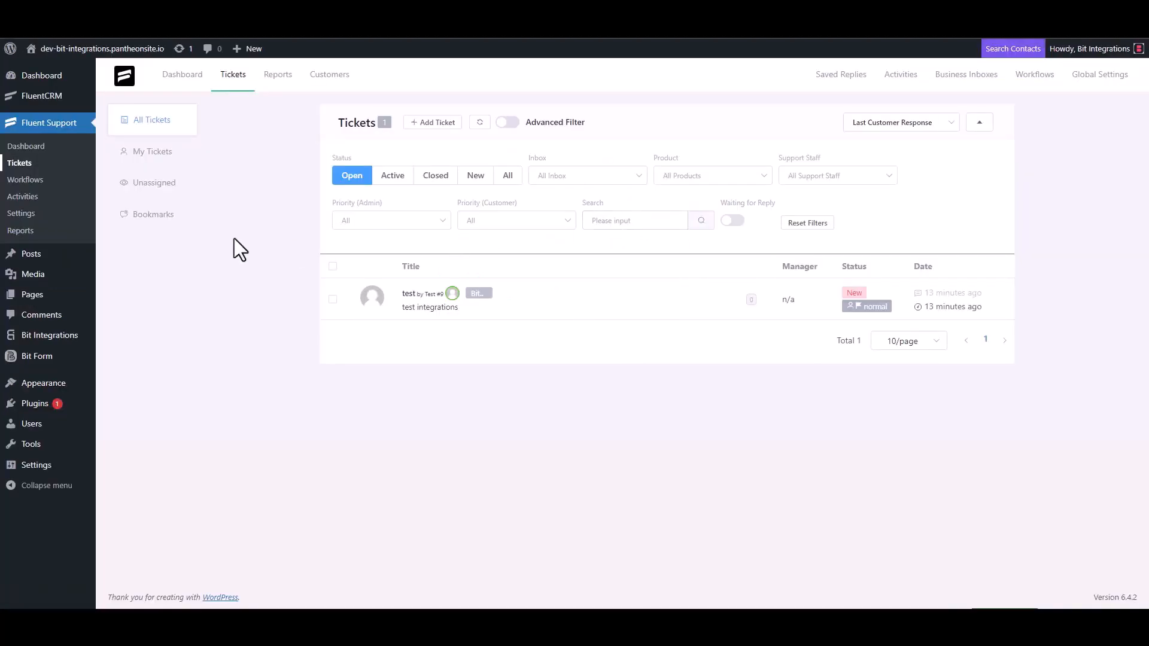
Start a new ticket, search the contact's e-mail, and choose to create a new contact
click(436, 123)
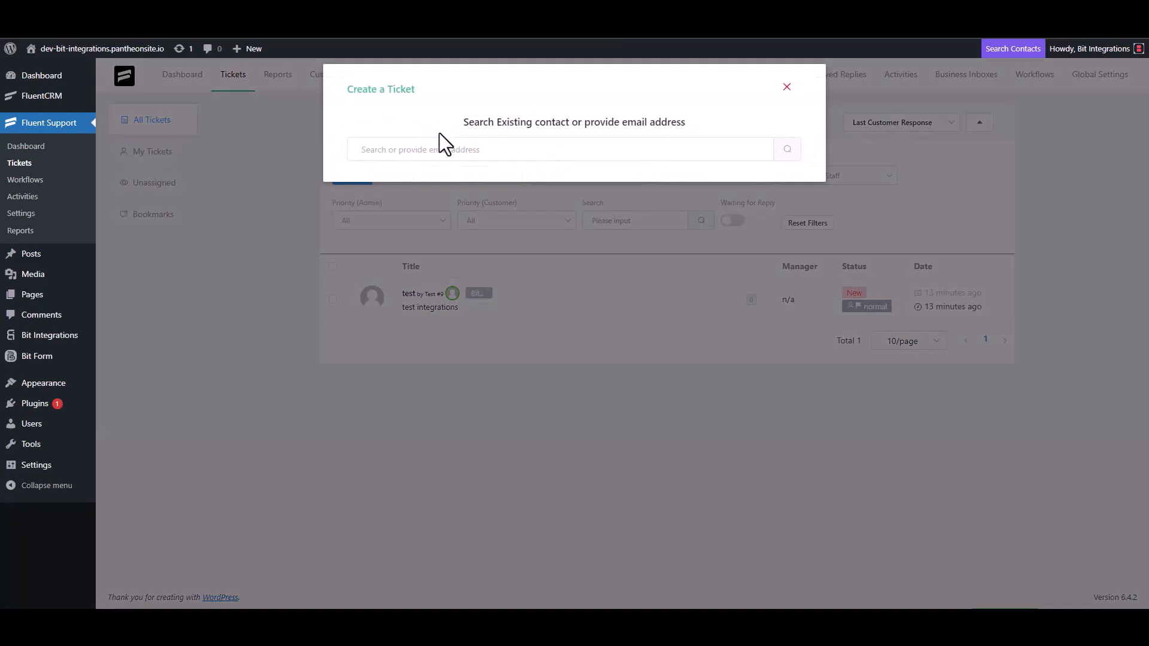
click(417, 157)
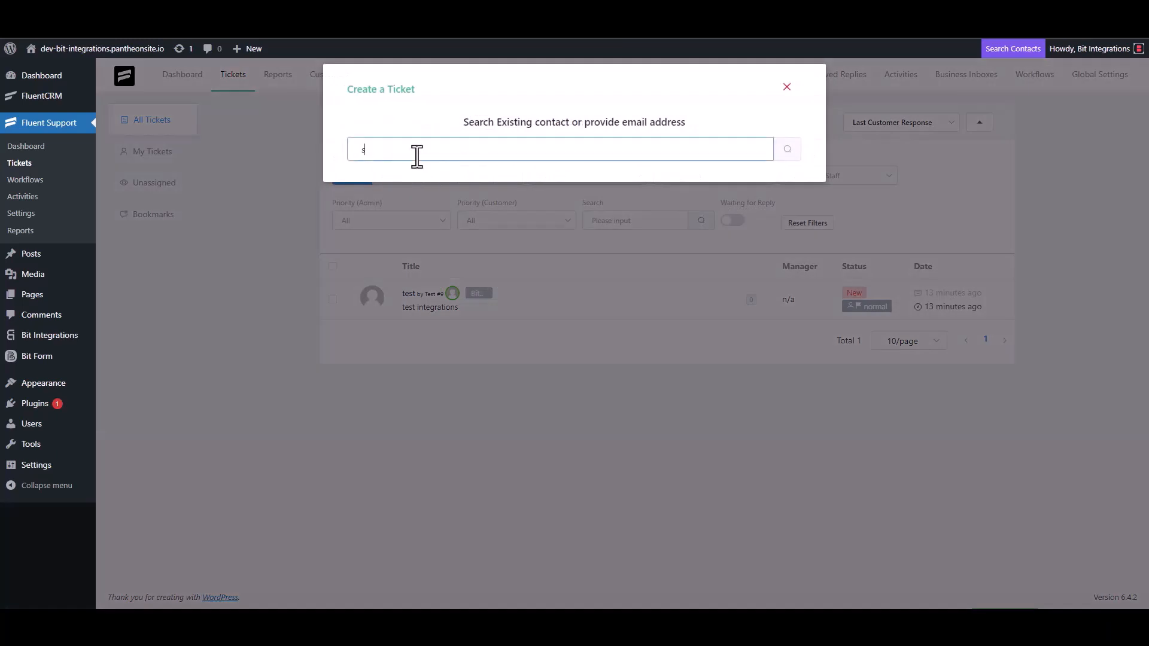
click(788, 150)
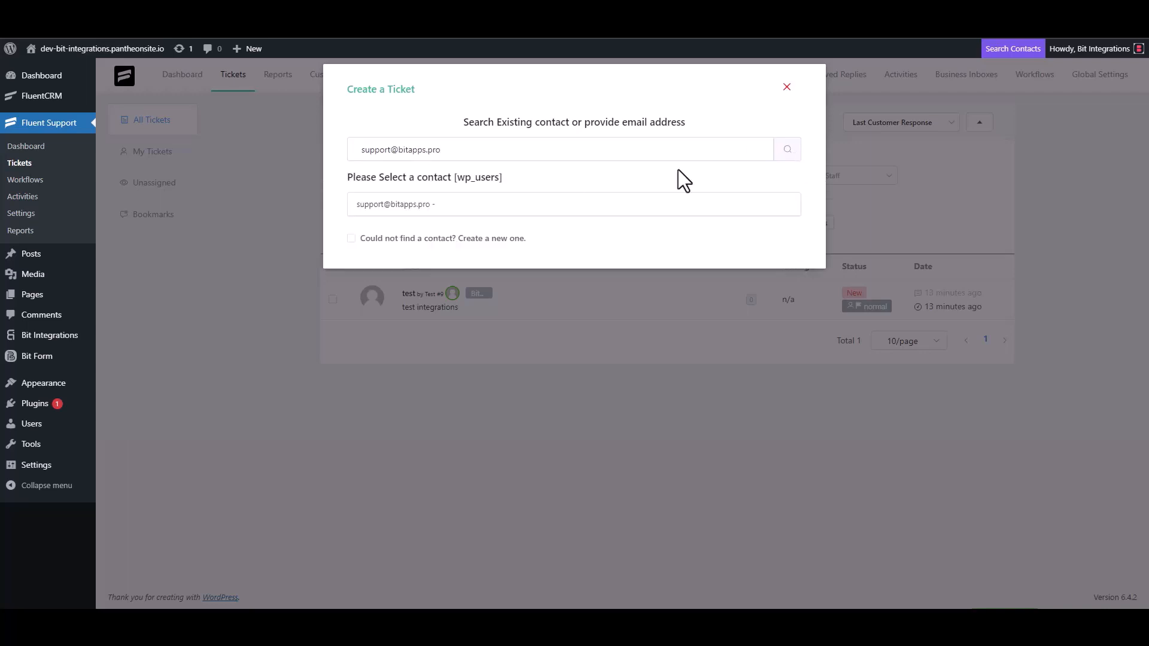
click(398, 239)
Fill in the new contact's first name, last name 'Integrations' and e-mail, then proceed to ticket details
click(408, 233)
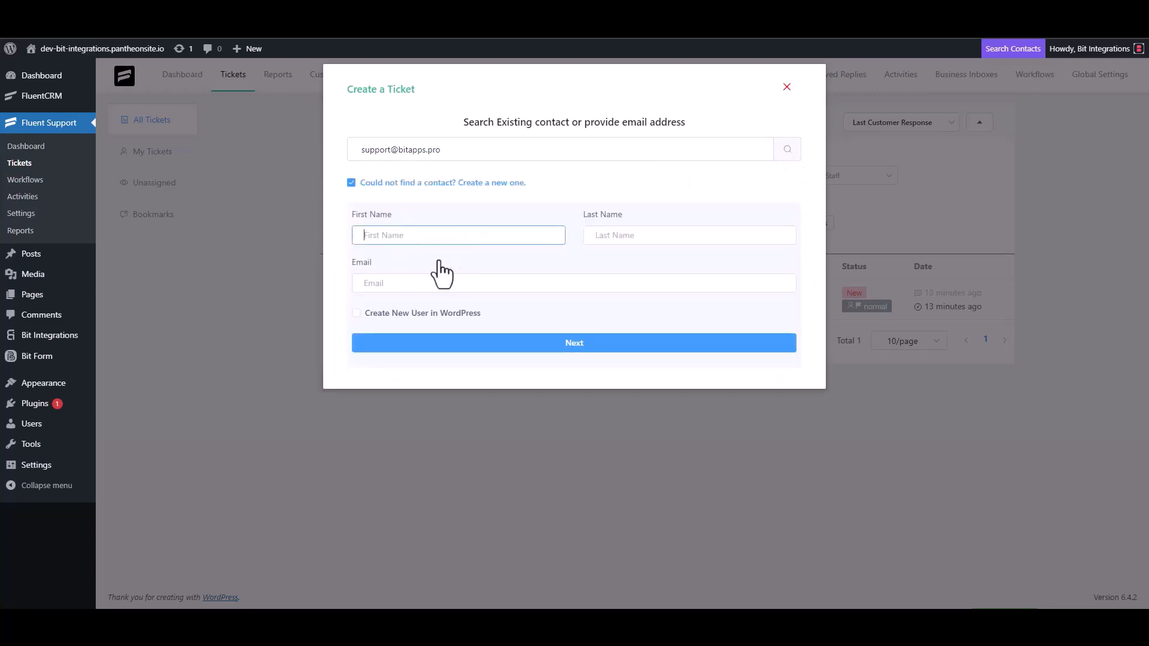
text(Bit)
click(619, 239)
text(I)
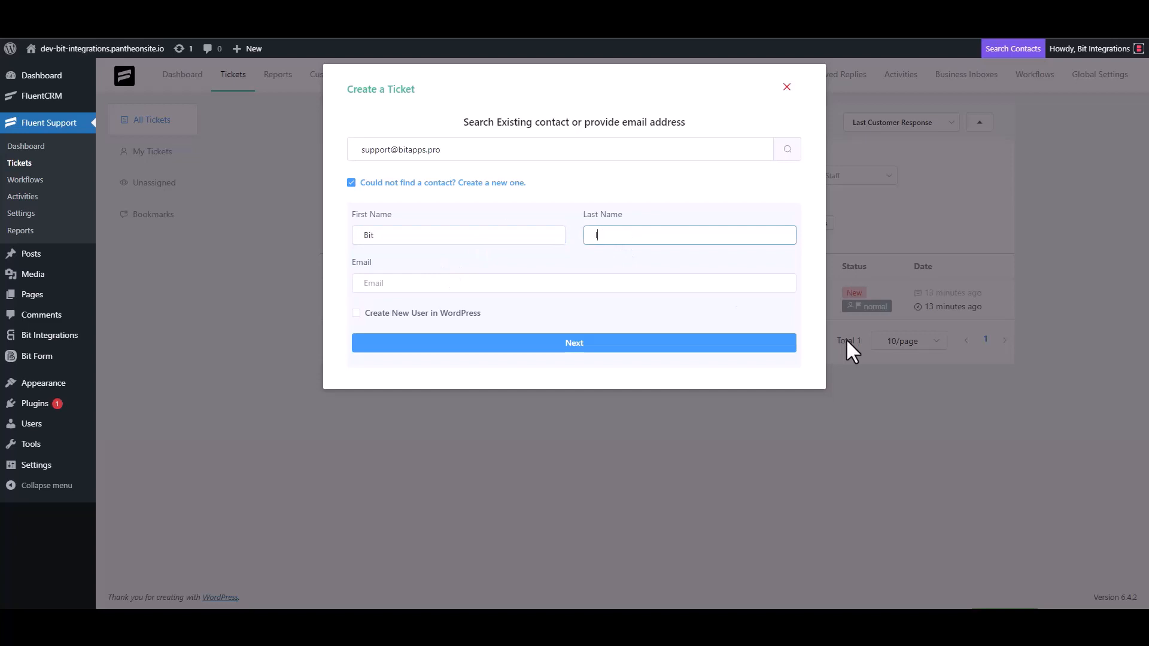
text(ntegrations)
click(453, 288)
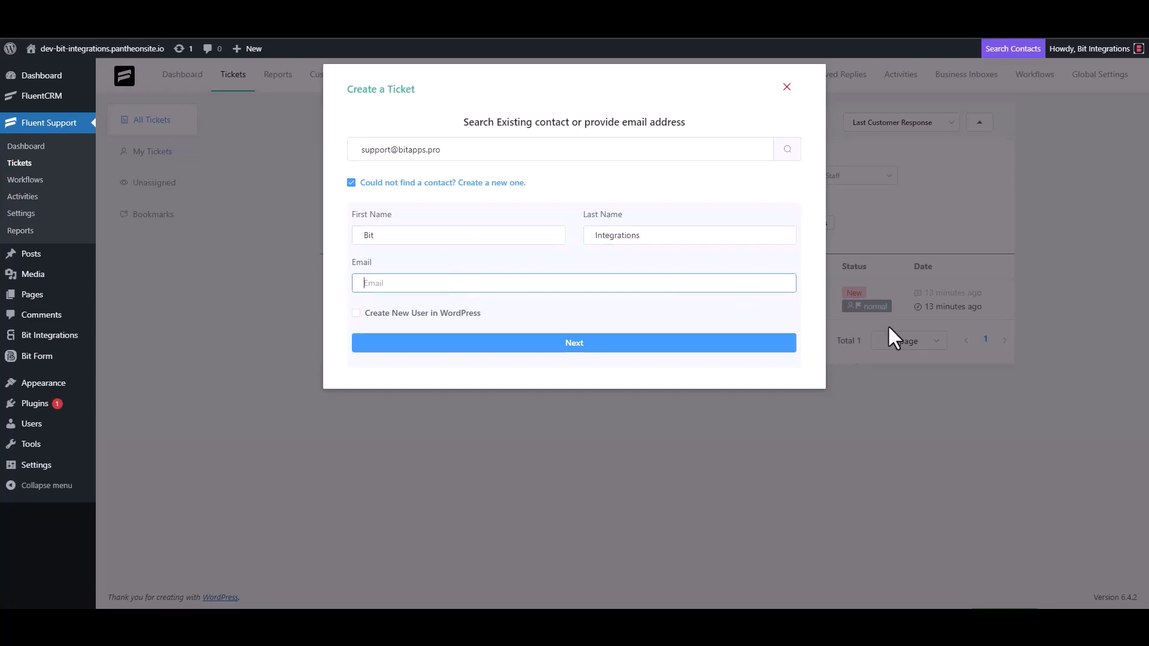
click(609, 346)
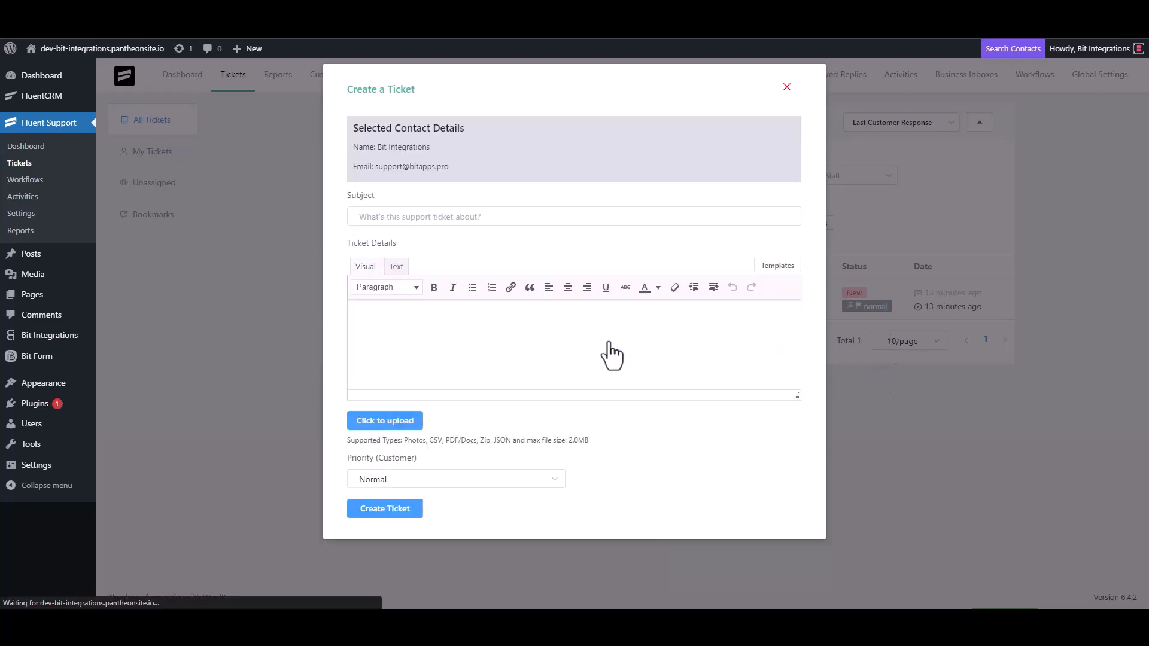
Fill the ticket subject 'bit integrations' and details 'bit Integrations', then create the ticket
click(440, 217)
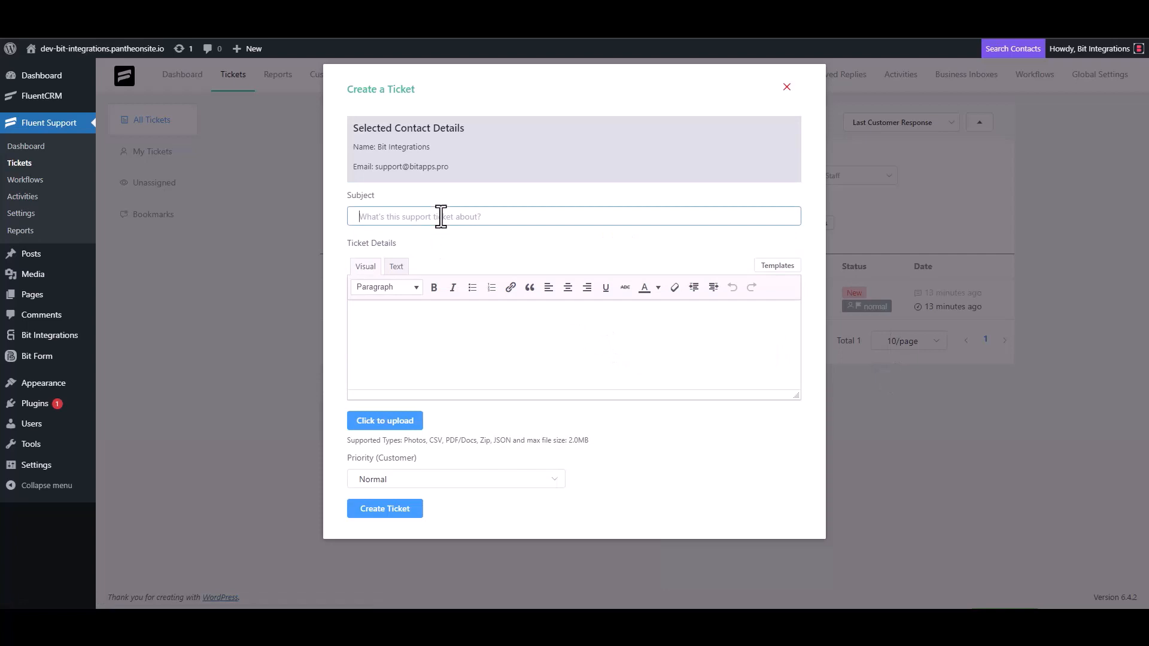
text(bit integrations)
click(418, 317)
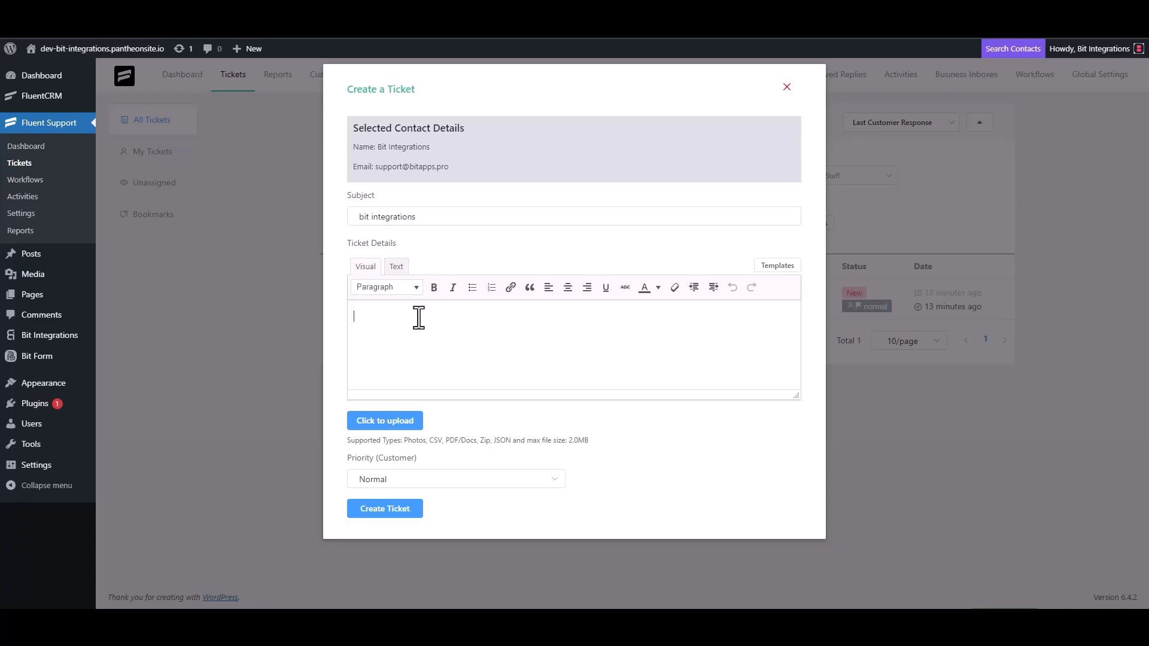
text(bit Integrations)
click(383, 515)
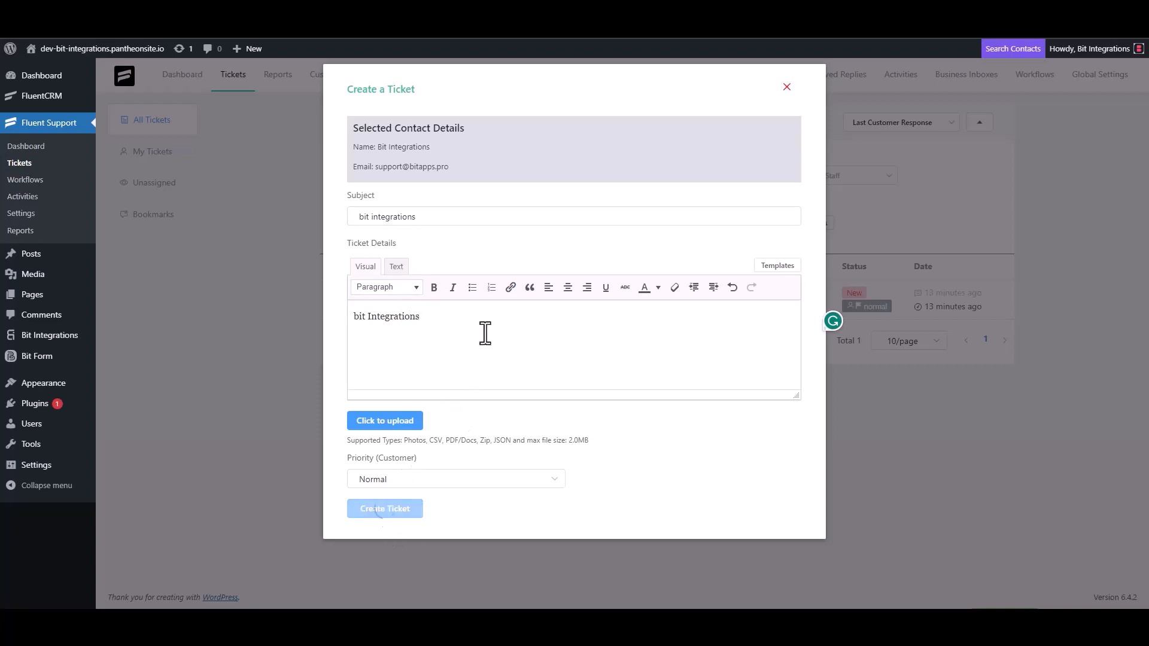